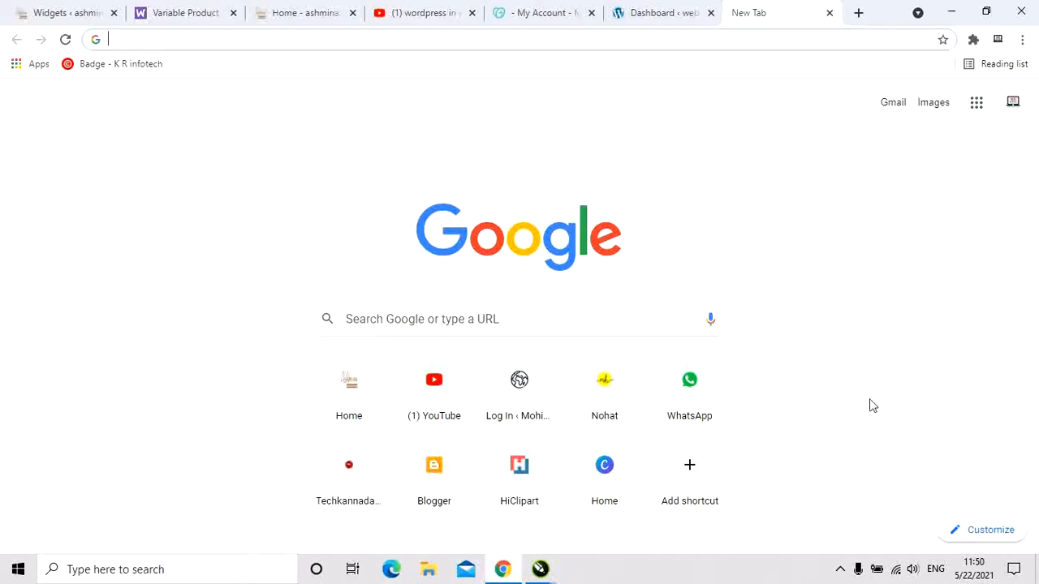
Check the klikpath.com WordPress installation listed in the GoDaddy hosting account
left_click(548, 13)
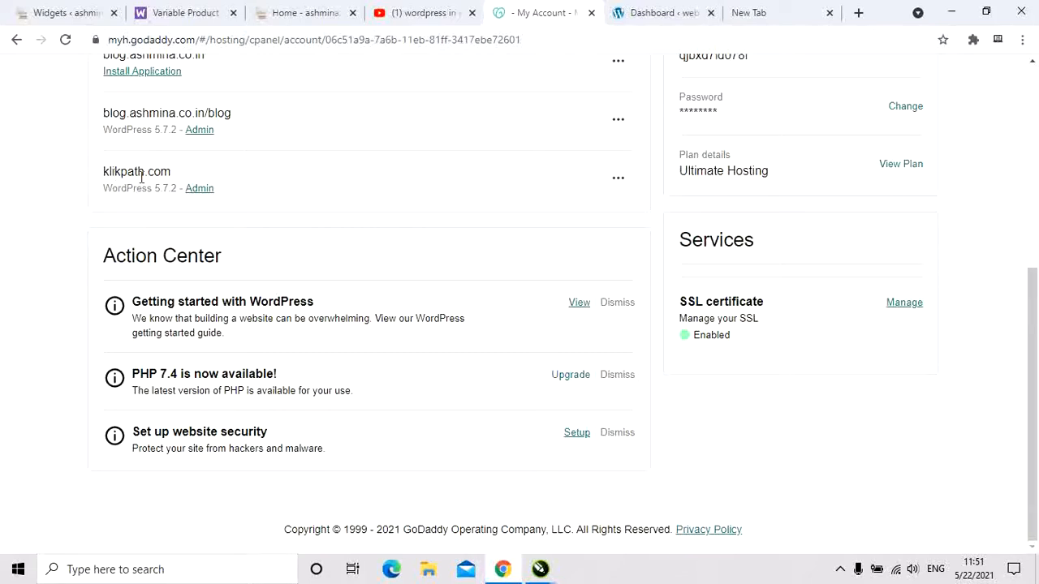
left_click_drag(105, 190, 151, 191)
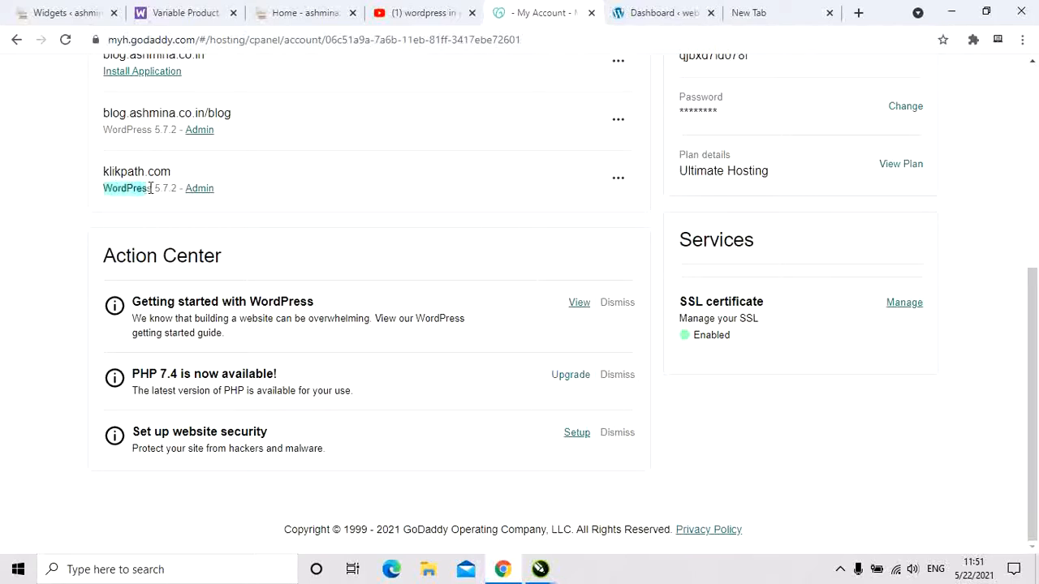
left_click(248, 197)
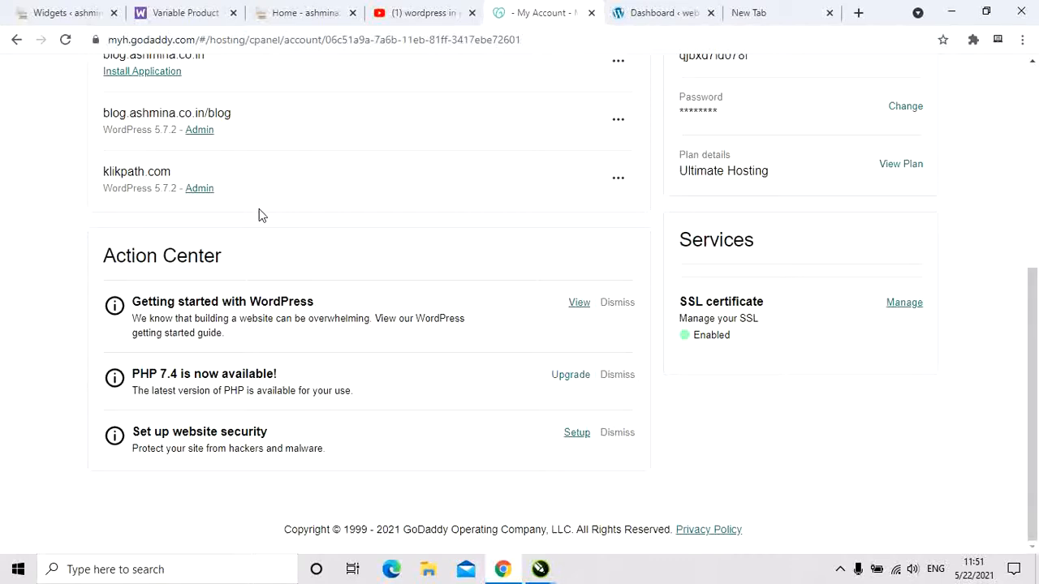
Open klikpath.com in the blank browser tab and look through the site's home page
left_click(625, 11)
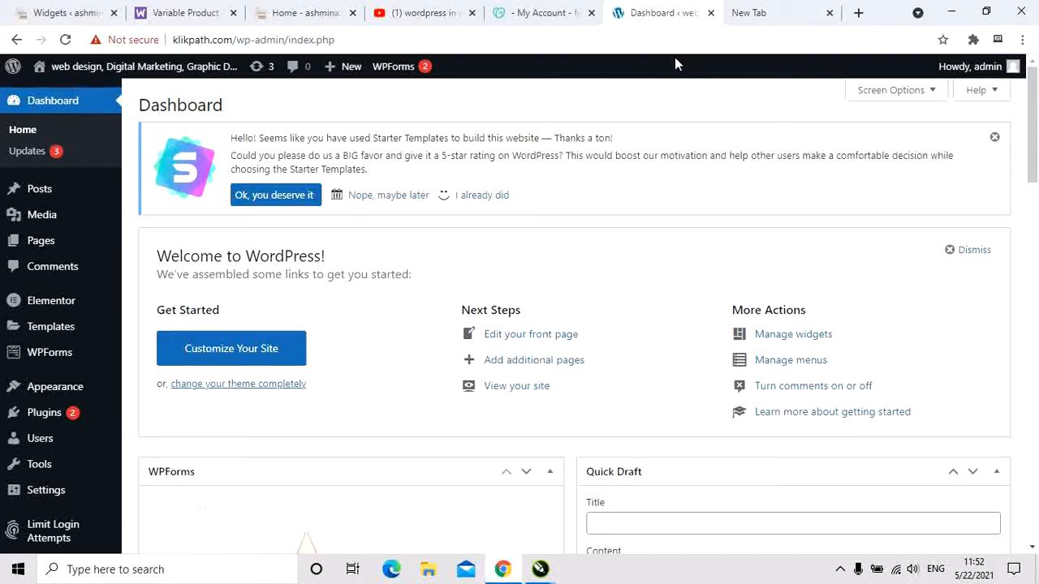
left_click(756, 17)
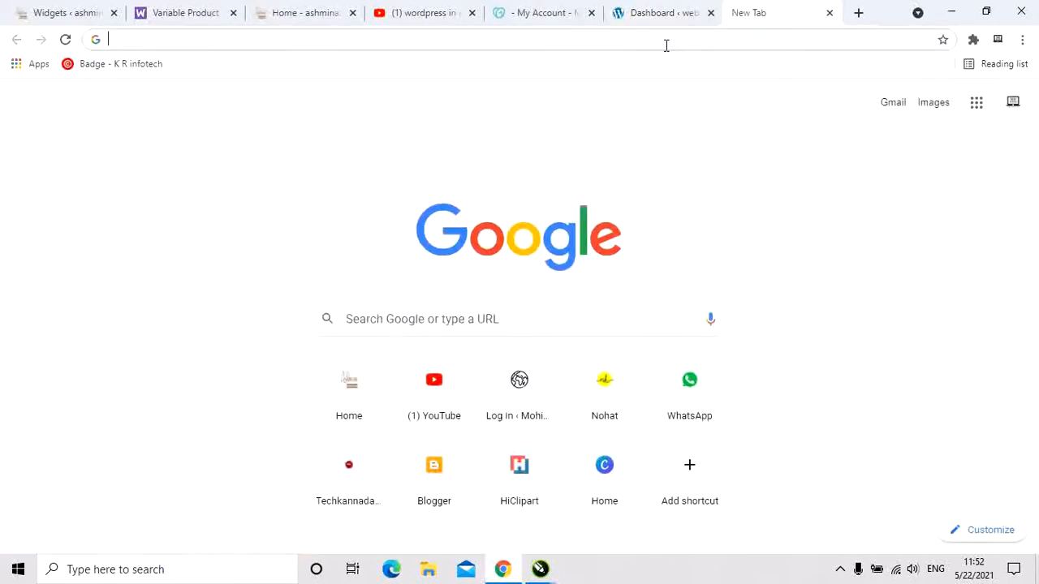
type("kli")
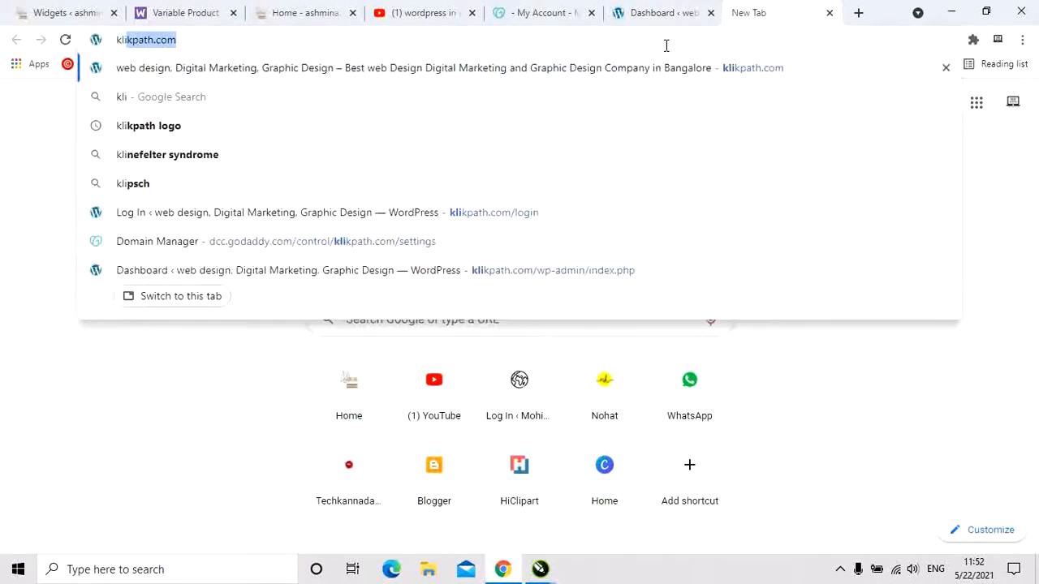
key("Return")
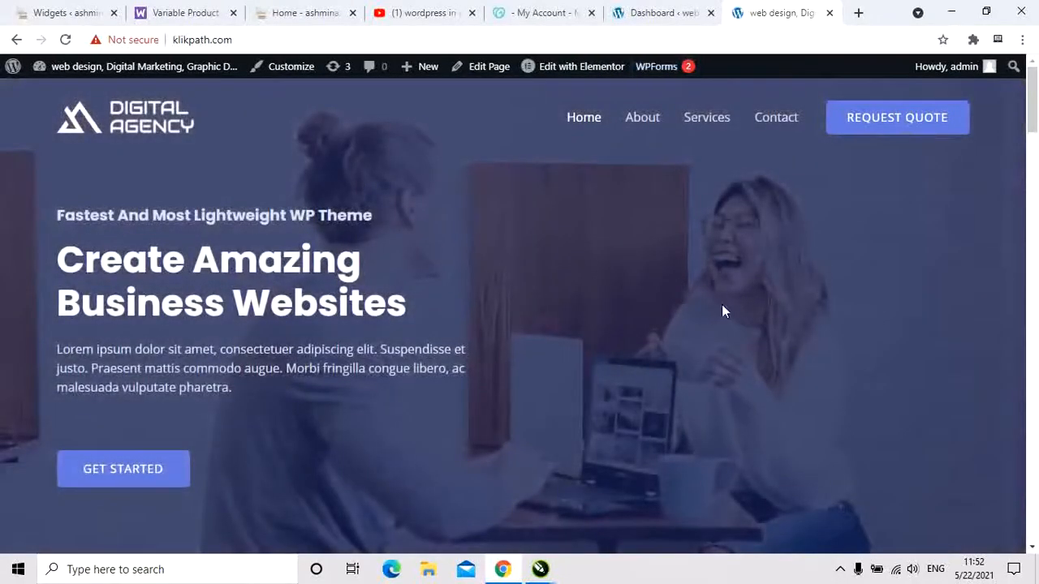
scroll(664, 280, "down", 15)
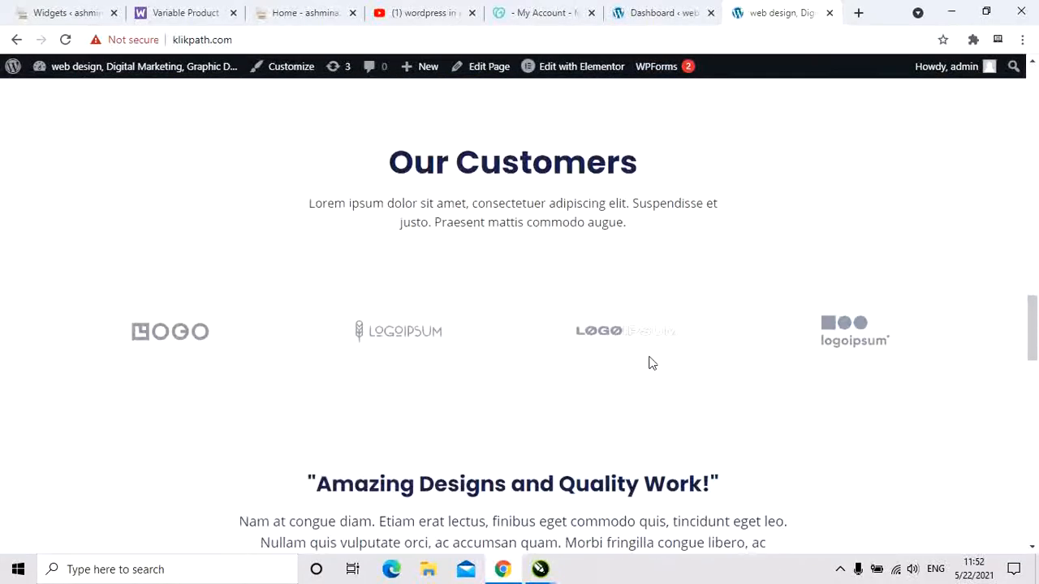
scroll(650, 362, "up", 15)
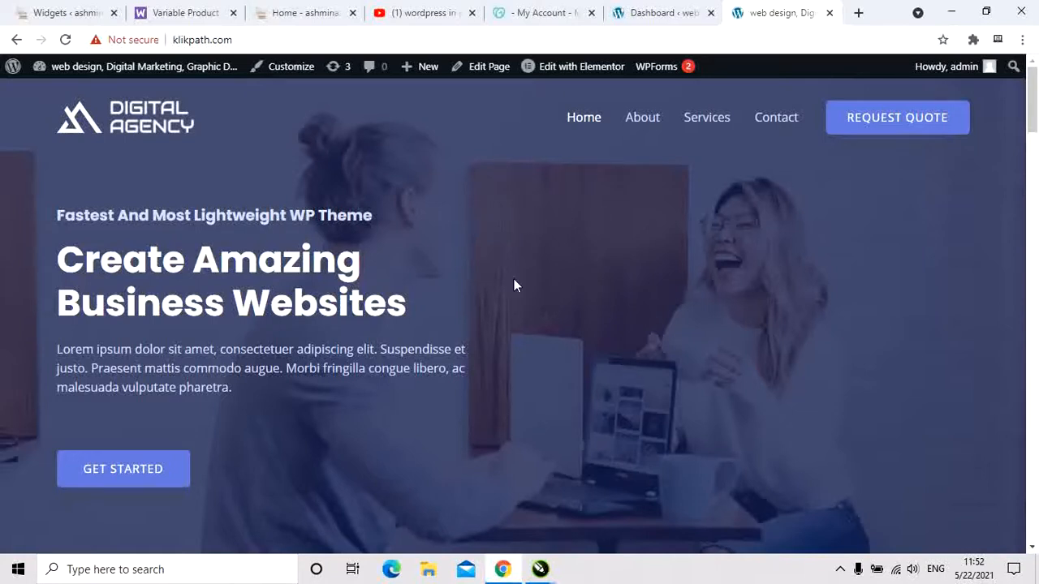
Return to the WordPress dashboard, go to the page for adding themes and search for "astra"
left_click(654, 13)
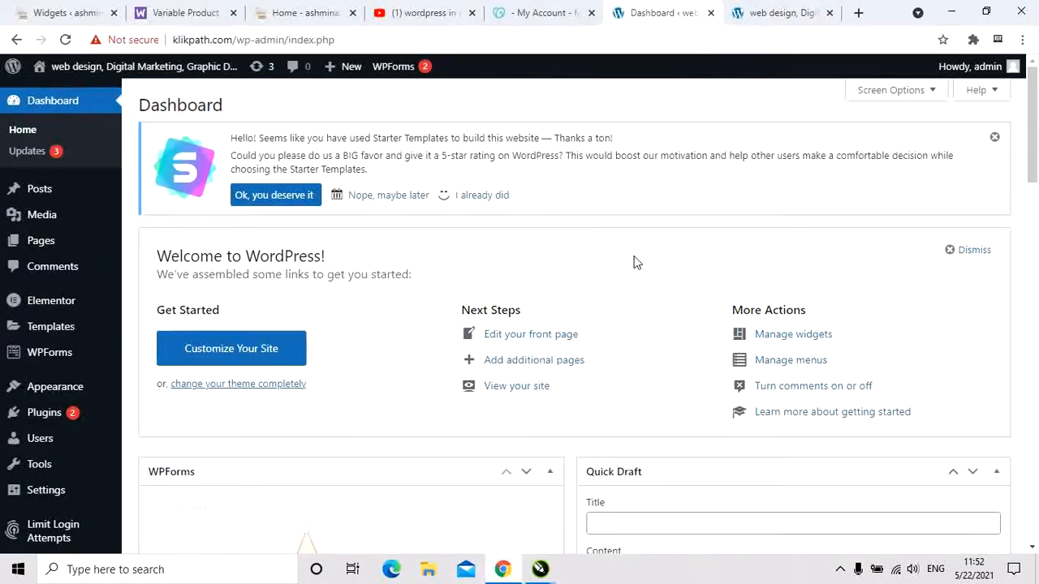
scroll(633, 260, "down", 3)
scroll(635, 262, "up", 3)
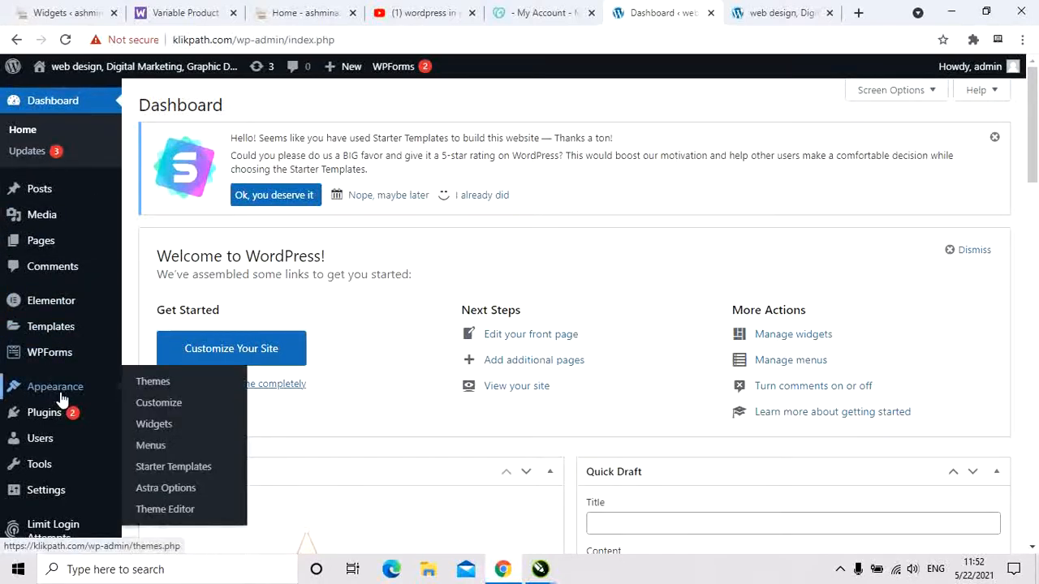
left_click(151, 383)
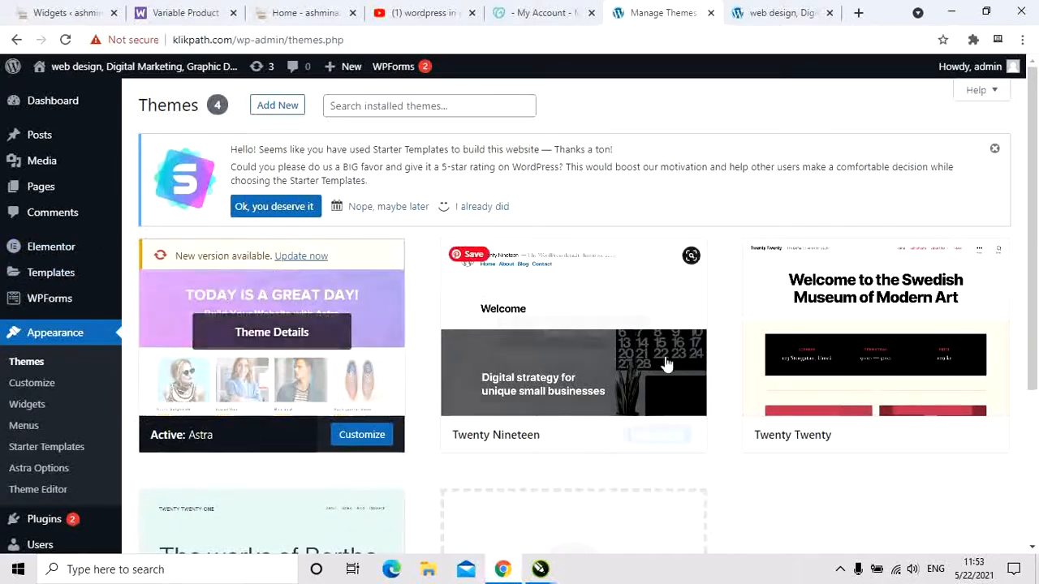
left_click(278, 106)
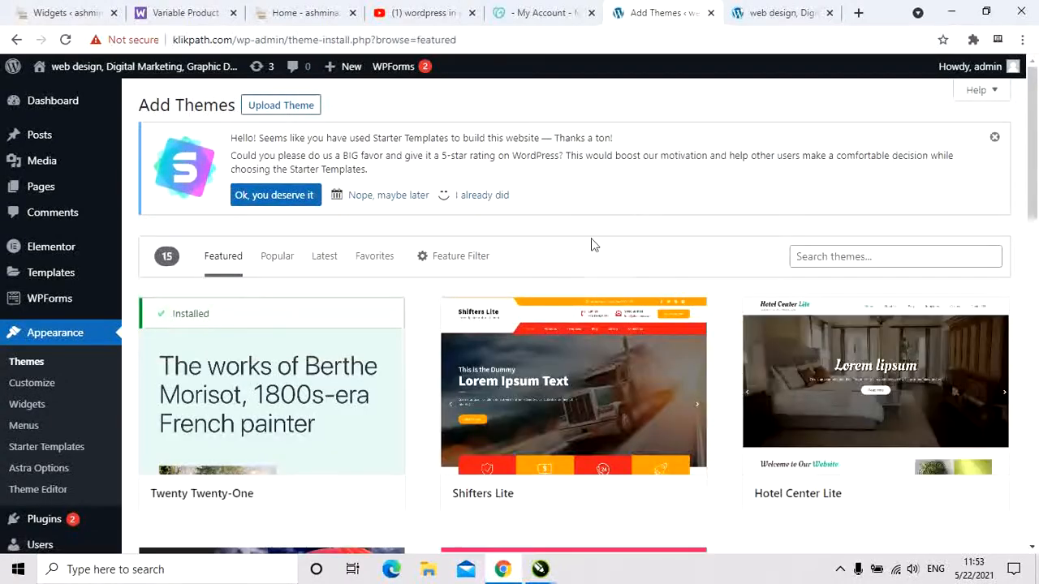
left_click(857, 259)
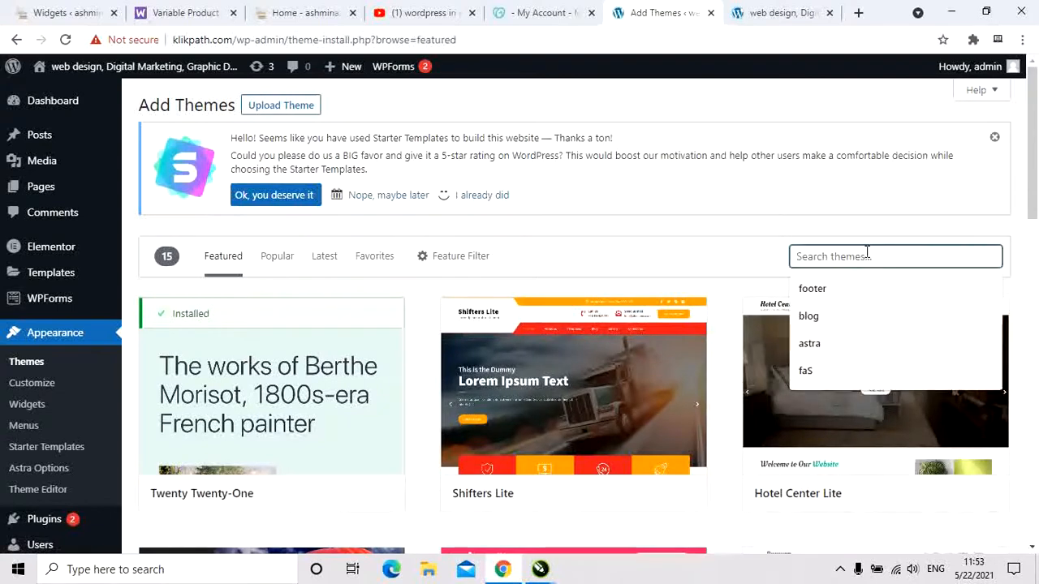
type("astra")
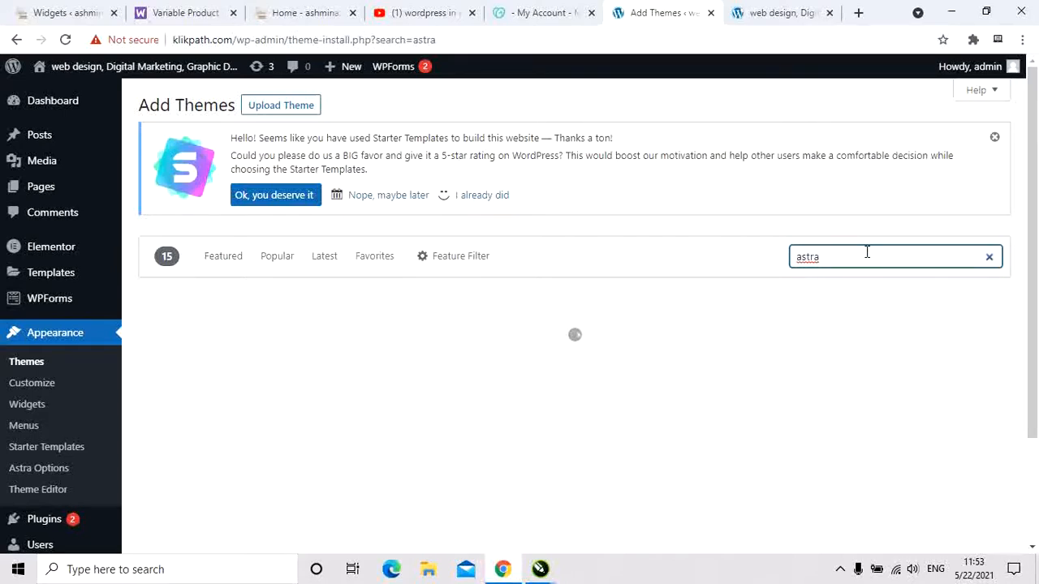
mouse_move(213, 354)
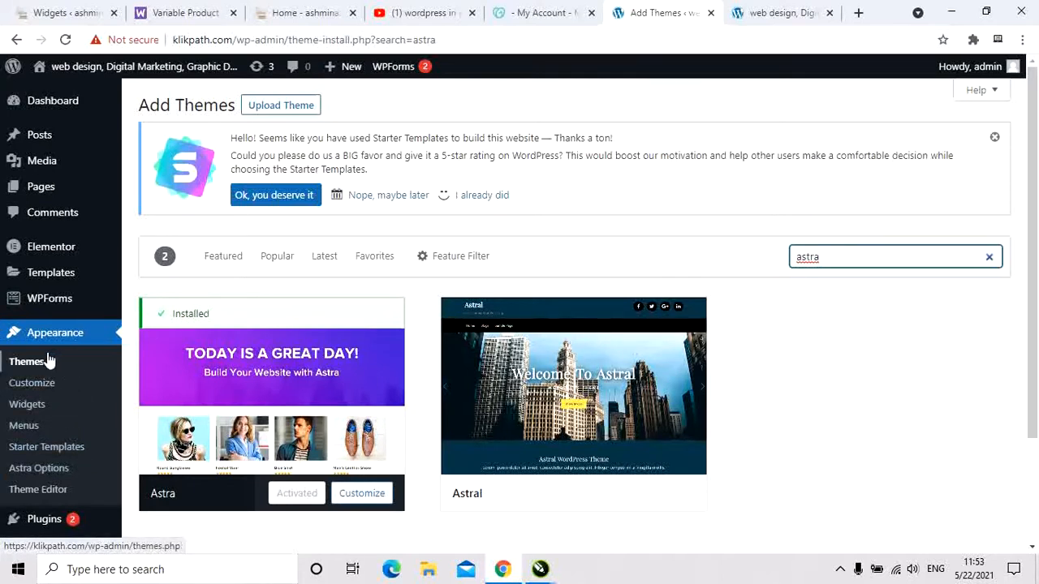
Open the Starter Templates library and filter the templates to the Business category
left_click(61, 453)
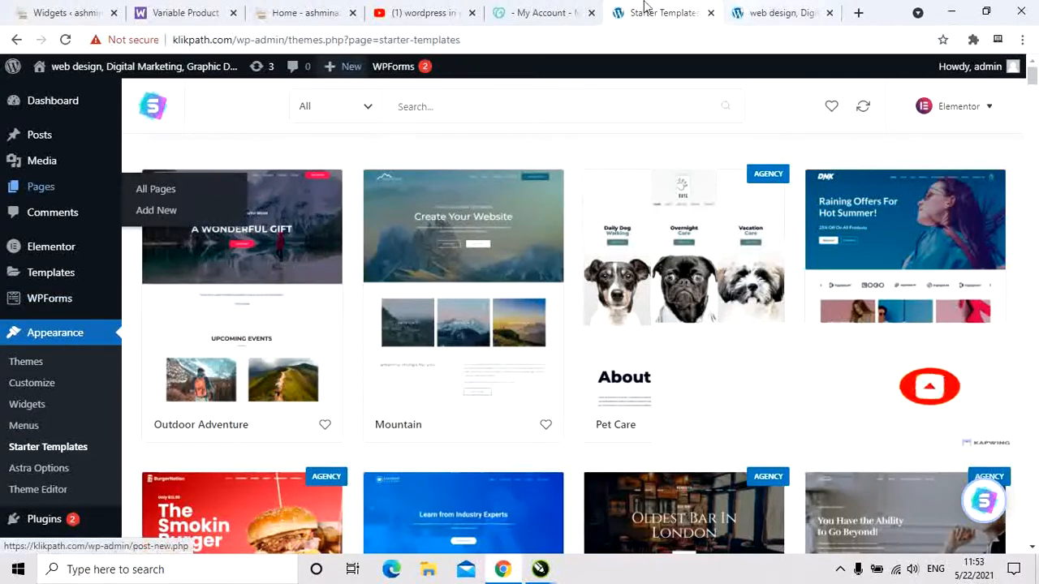
left_click(365, 117)
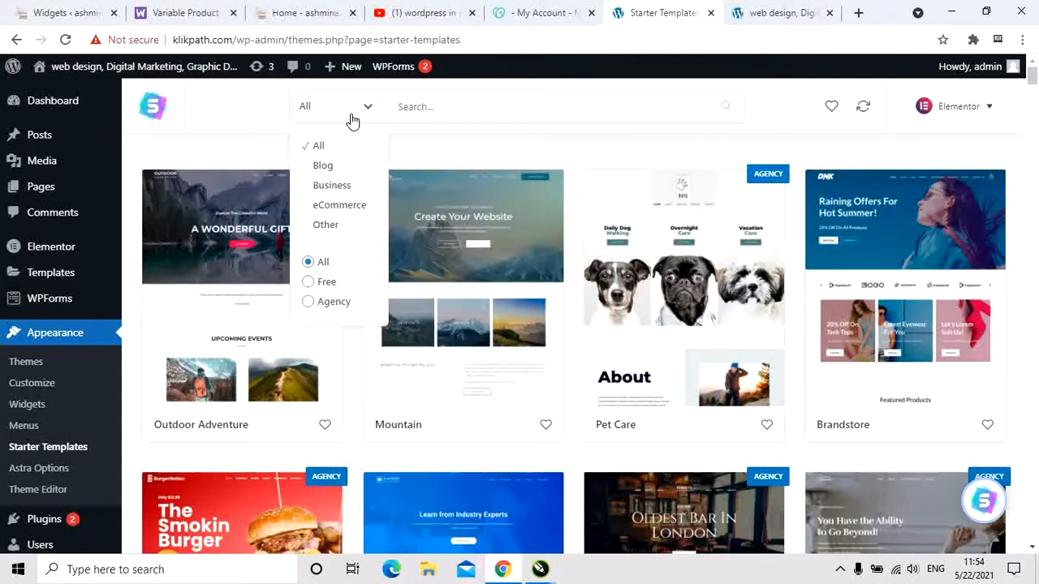
left_click(332, 186)
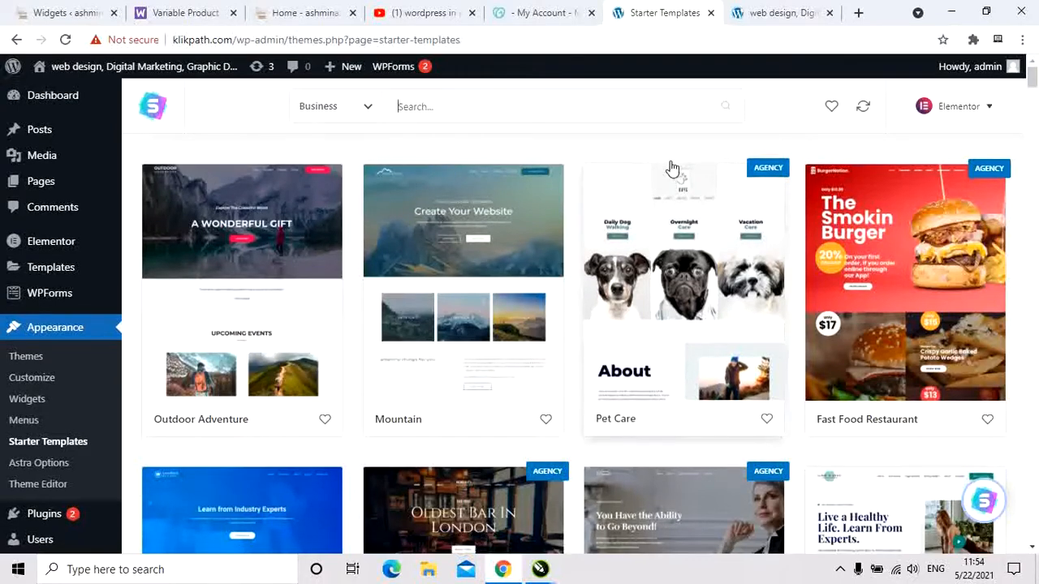
Browse the Business starter templates, examining the available designs and which ones carry the Agency label
scroll(543, 220, "down", 2)
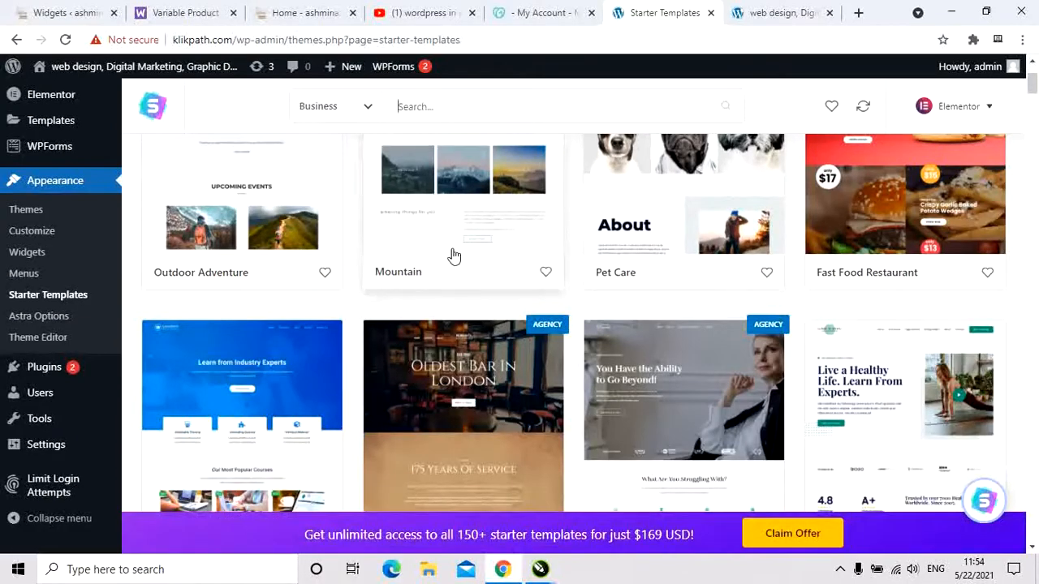
scroll(458, 258, "down", 1)
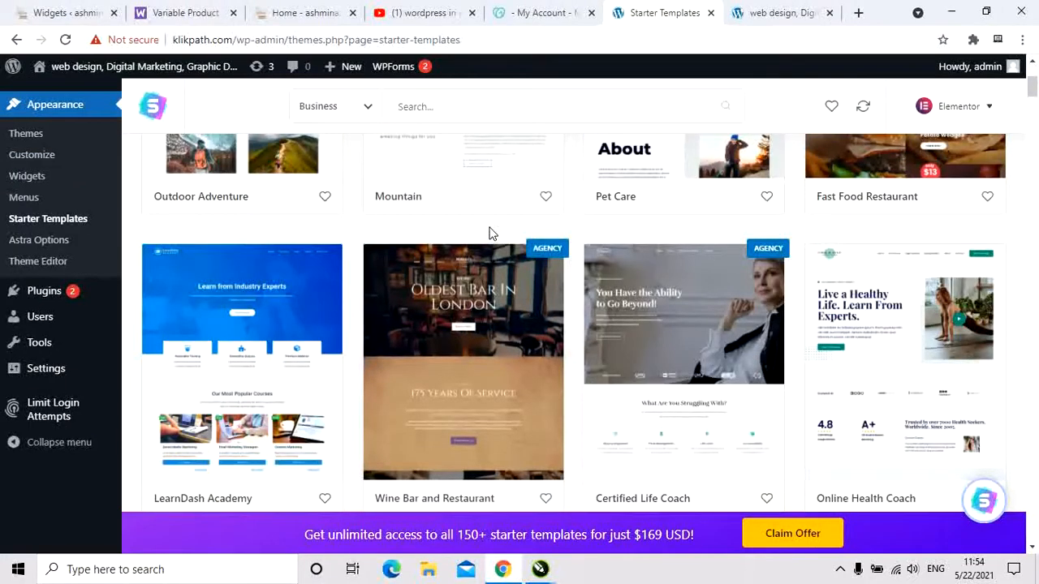
scroll(538, 231, "down", 6)
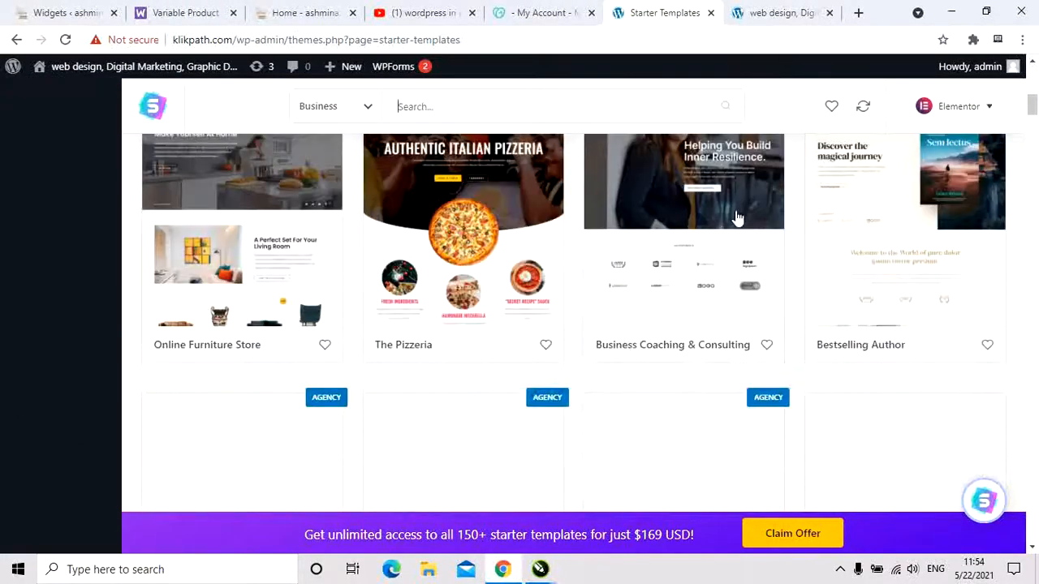
scroll(575, 269, "down", 6)
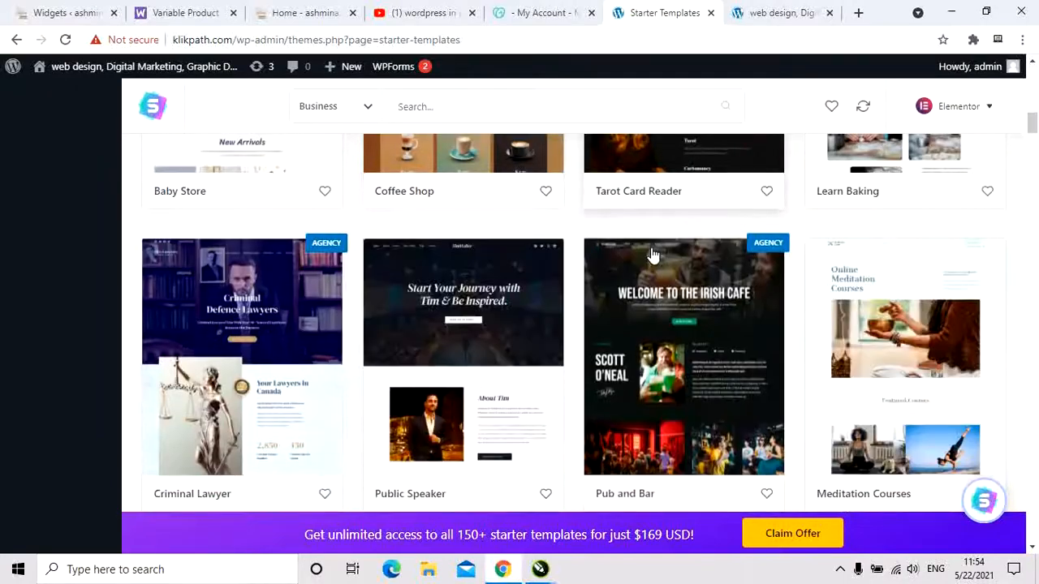
scroll(512, 232, "down", 4)
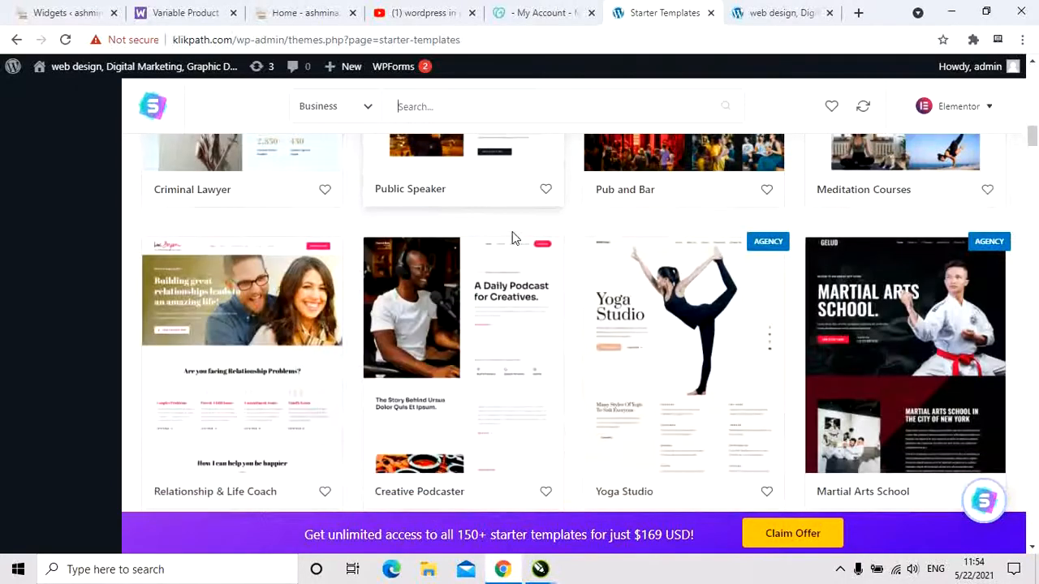
scroll(515, 239, "down", 7)
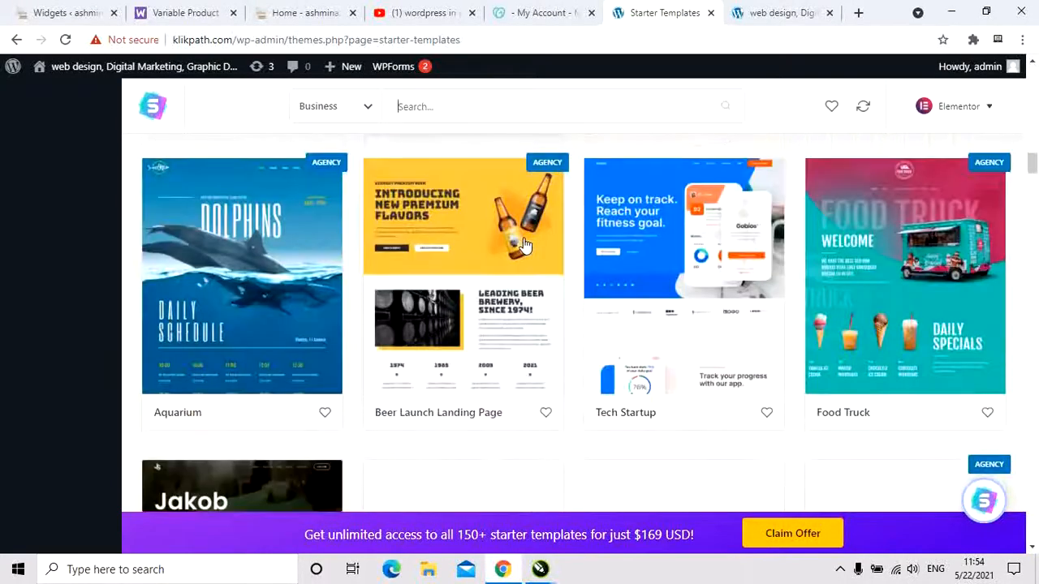
scroll(526, 245, "down", 6)
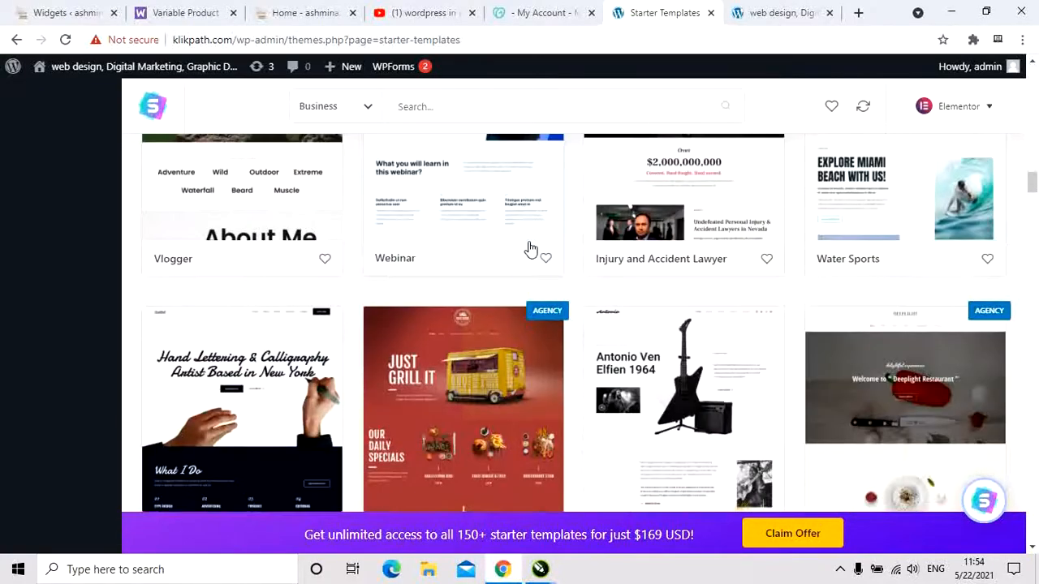
scroll(529, 248, "down", 5)
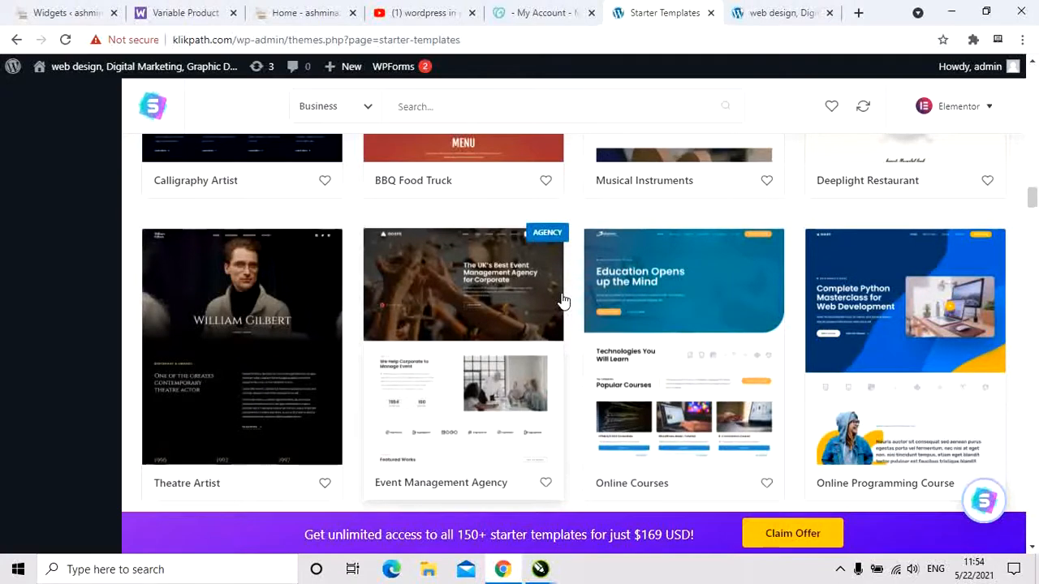
scroll(516, 302, "down", 4)
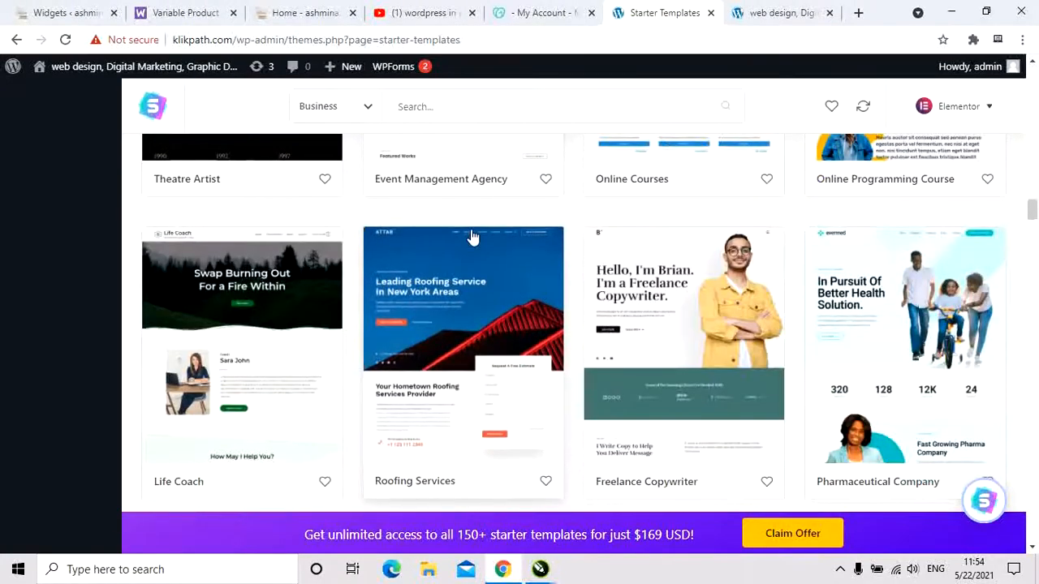
scroll(644, 269, "down", 4)
scroll(633, 254, "down", 5)
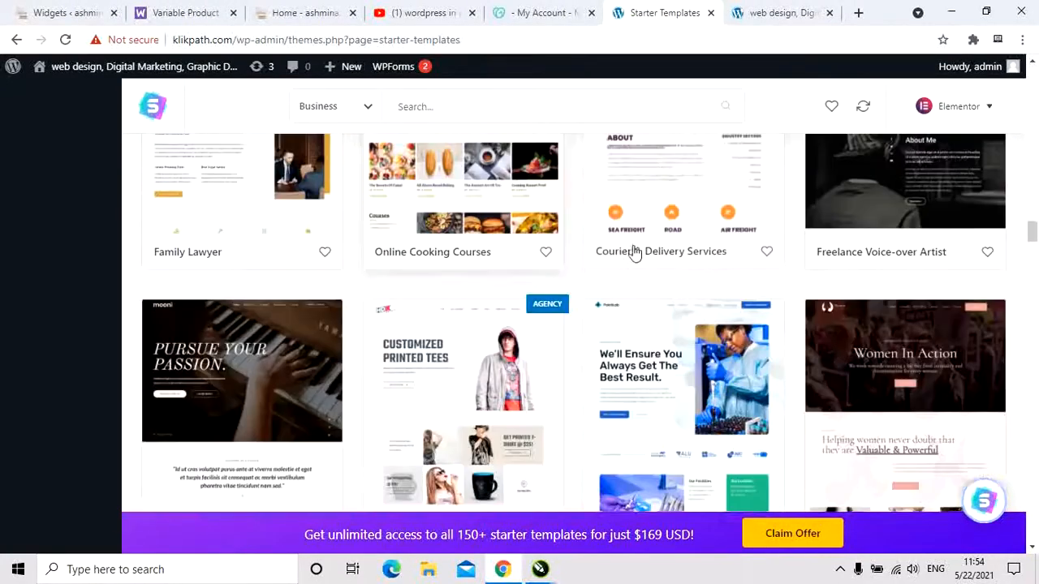
scroll(561, 260, "down", 2)
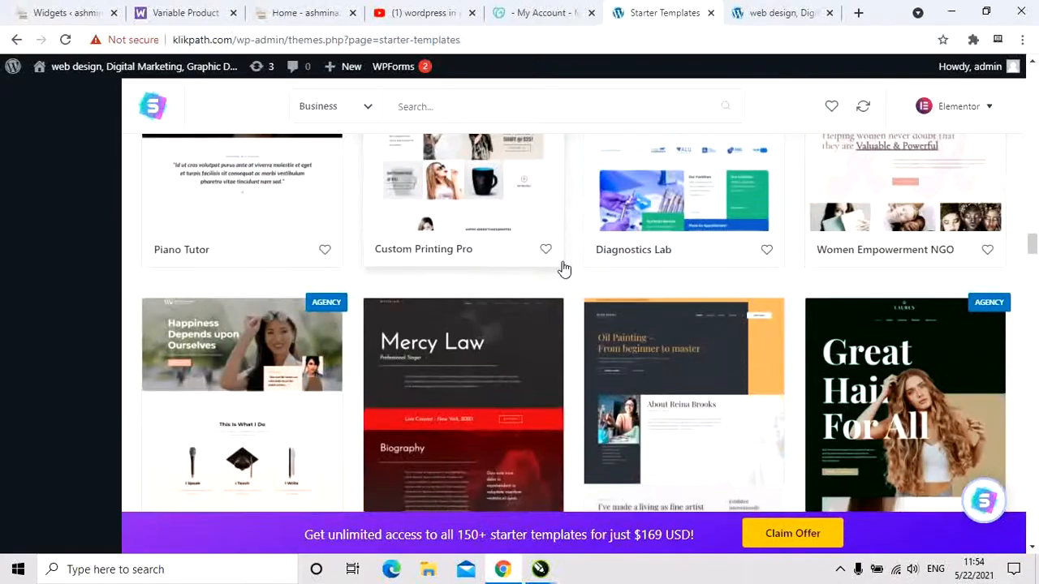
scroll(565, 271, "down", 2)
scroll(566, 273, "down", 3)
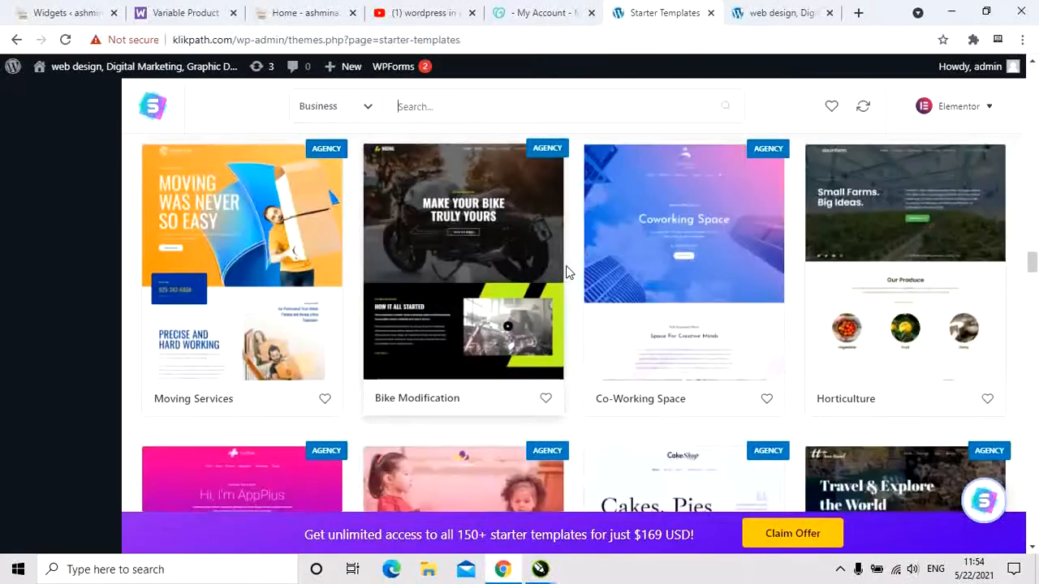
scroll(566, 268, "down", 3)
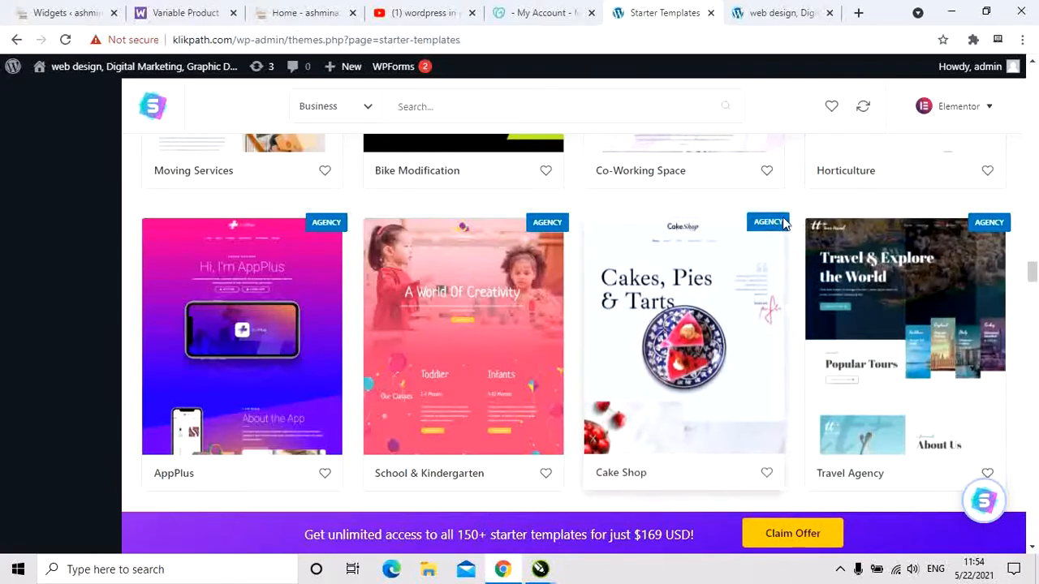
scroll(696, 281, "down", 1)
scroll(531, 232, "up", 3)
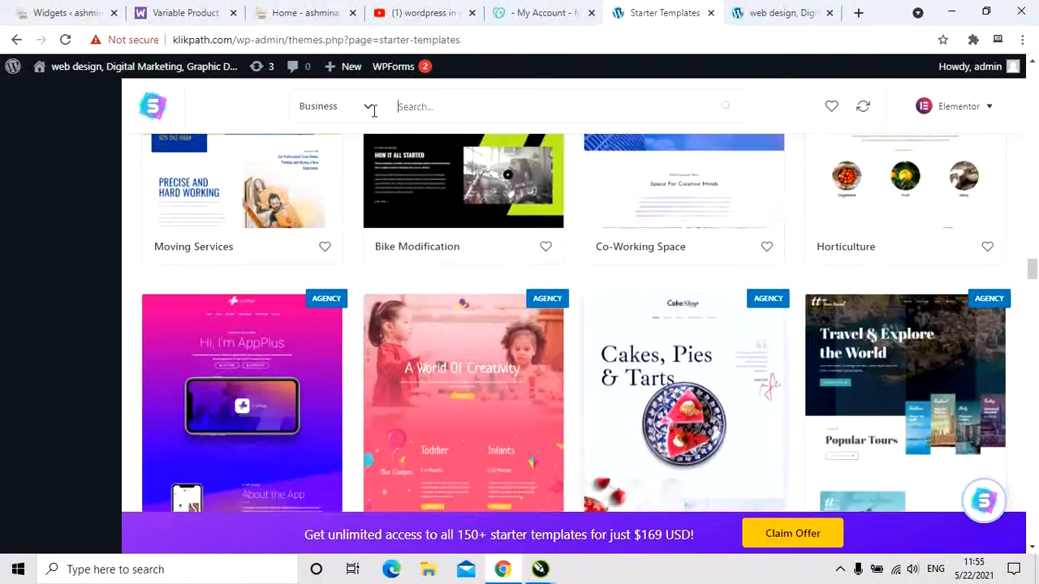
Restrict the Business starter templates to Free ones and return towards the start of the list
left_click(368, 106)
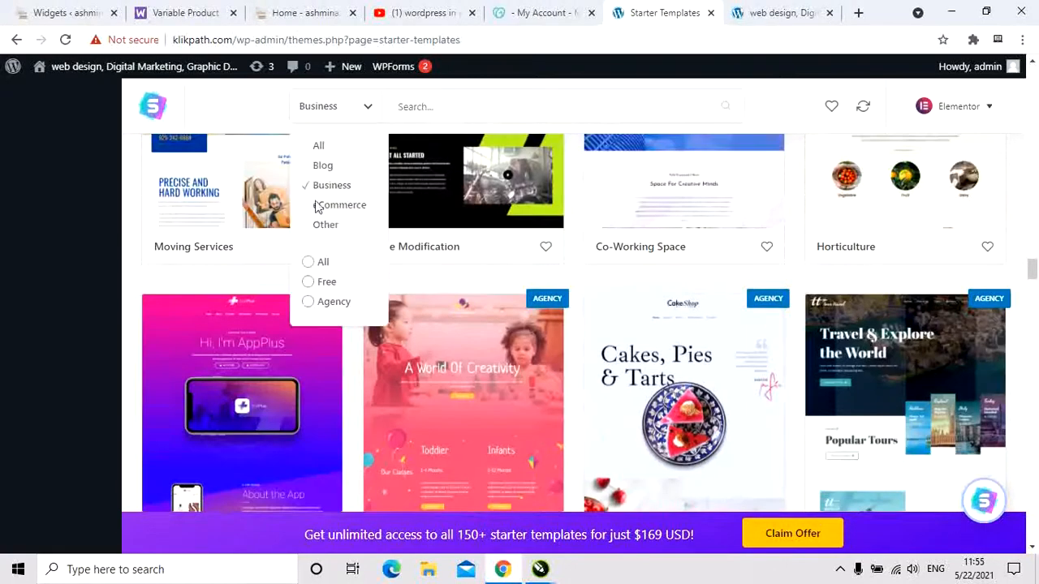
left_click(328, 284)
scroll(460, 304, "up", 20)
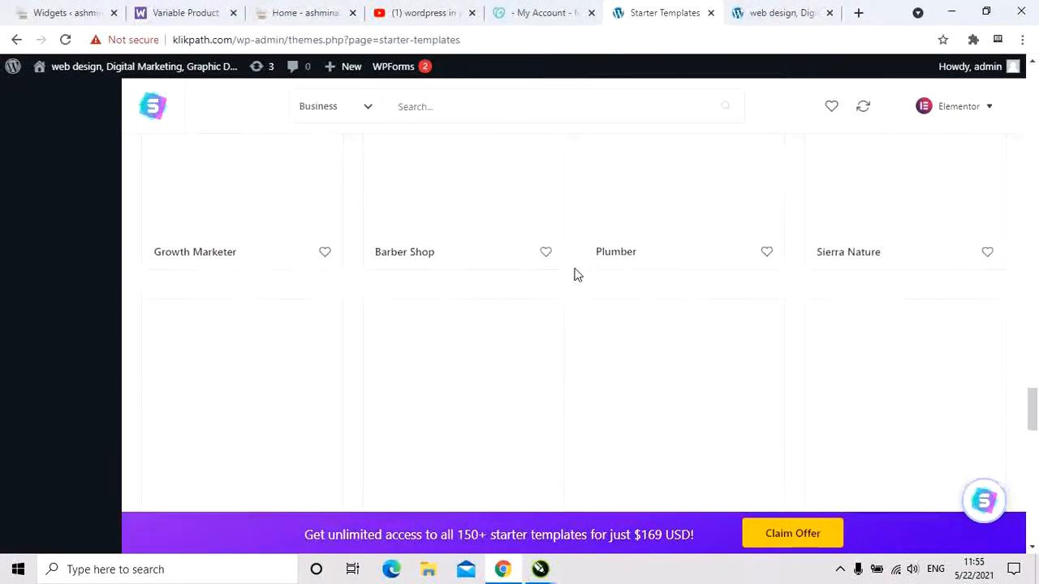
Browse the free Business starter templates from the start of the list to its end, examining the available designs for a suitable one
scroll(568, 253, "up", 12)
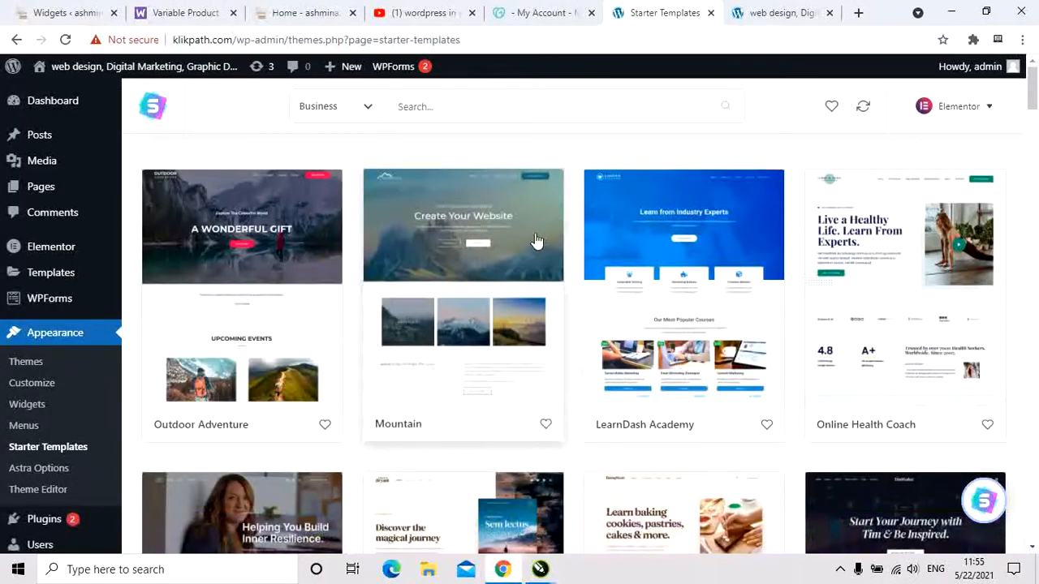
scroll(537, 245, "down", 4)
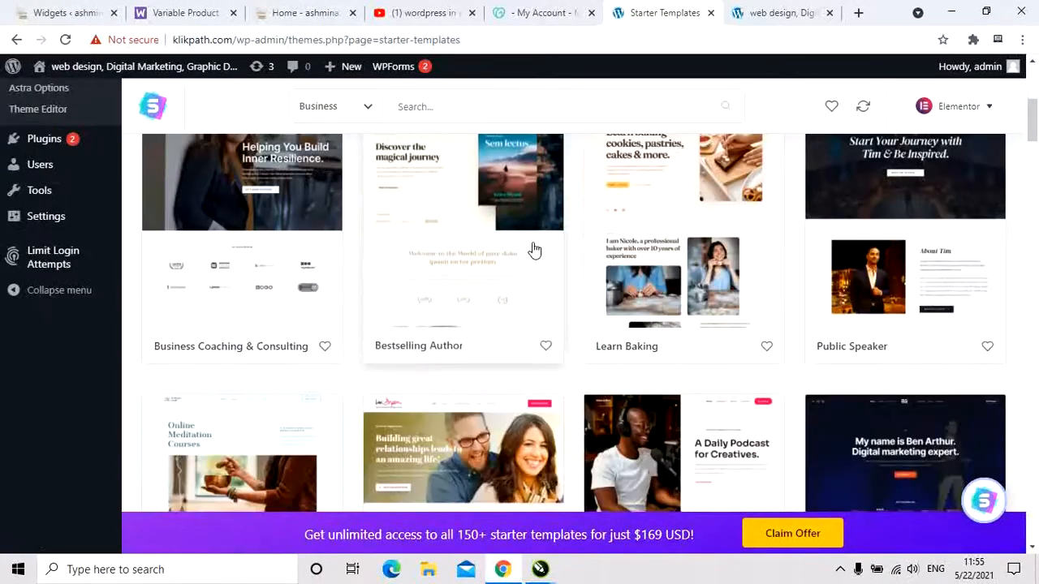
scroll(531, 249, "down", 4)
scroll(531, 257, "down", 5)
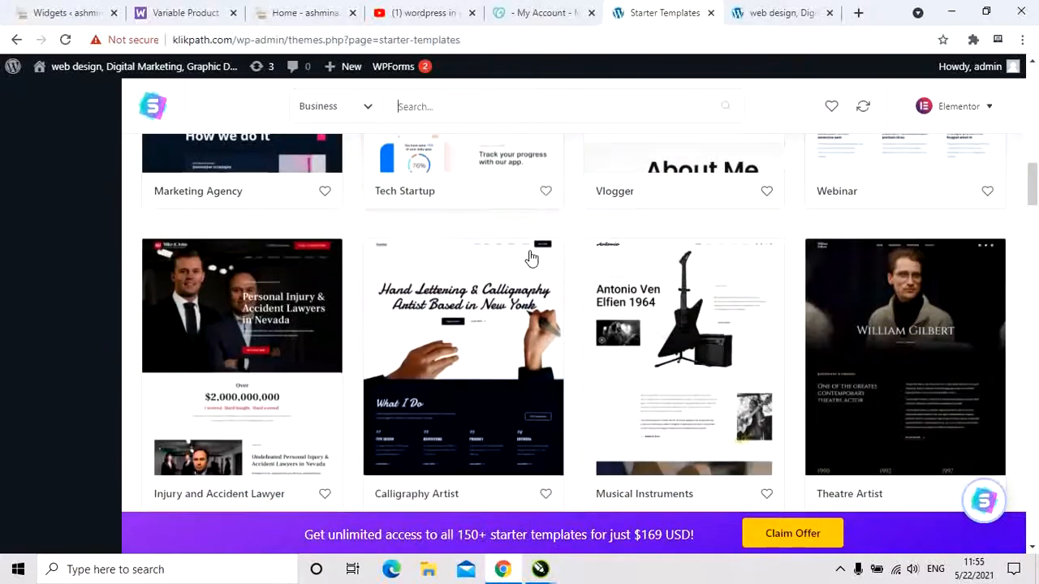
scroll(531, 256, "up", 3)
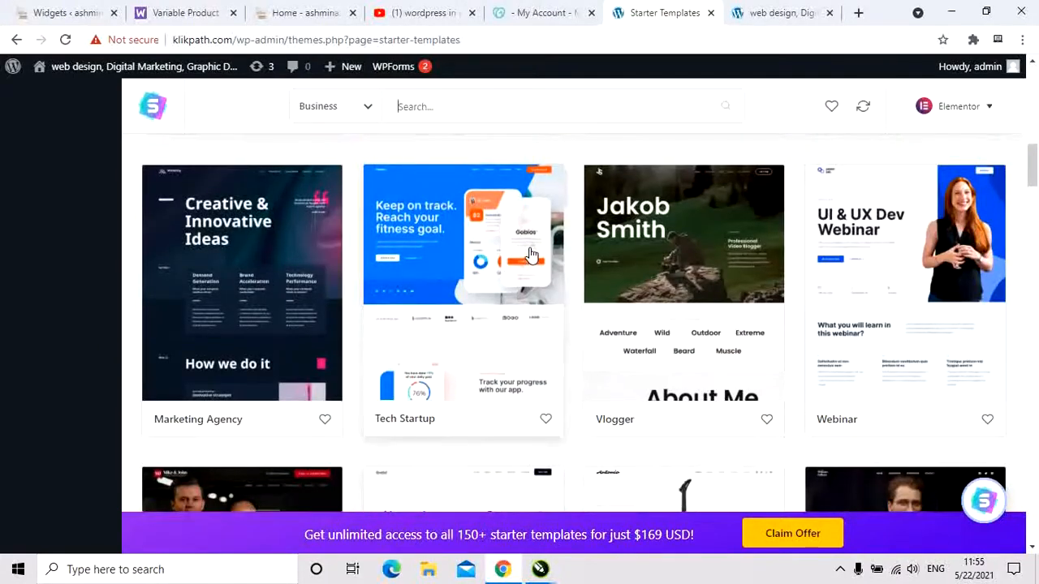
scroll(529, 254, "down", 3)
scroll(529, 254, "up", 2)
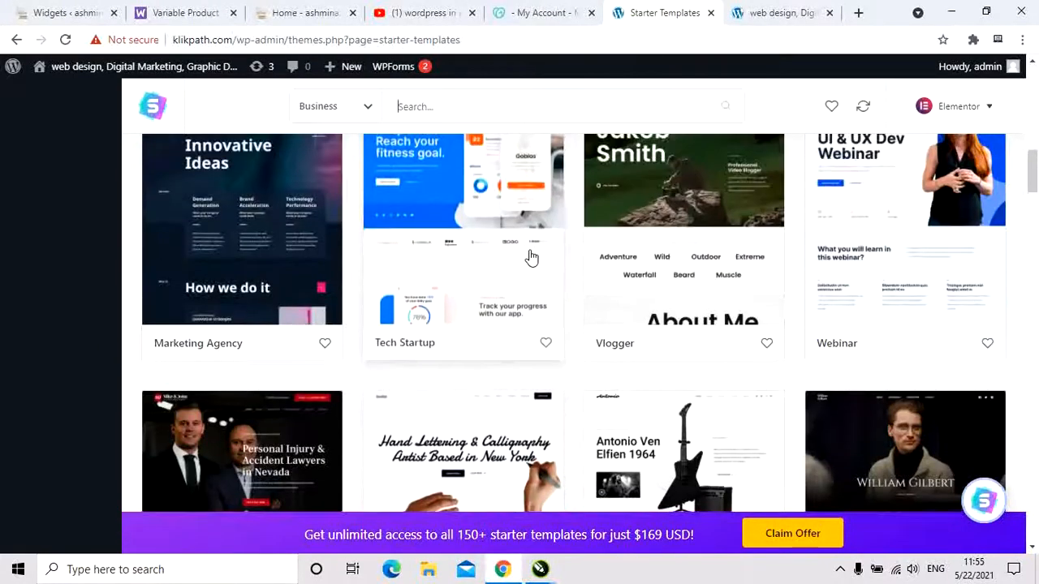
scroll(529, 255, "up", 1)
scroll(529, 255, "down", 7)
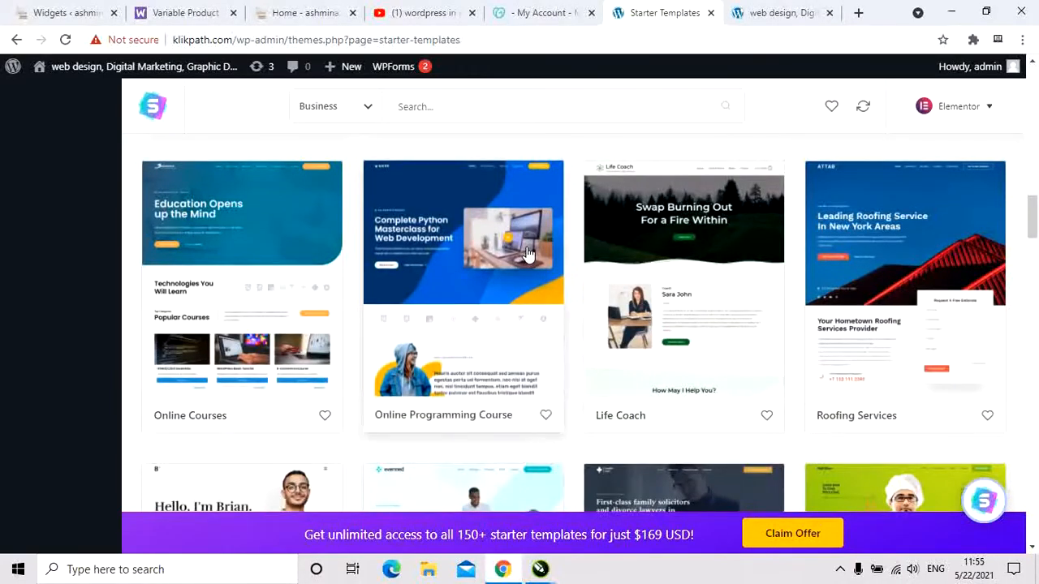
scroll(527, 255, "down", 7)
scroll(528, 253, "down", 10)
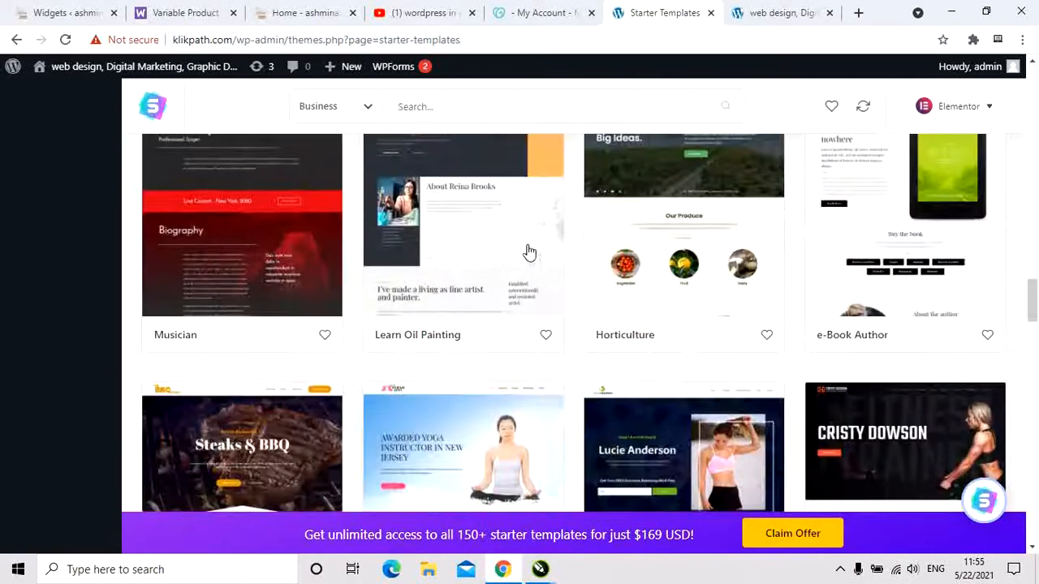
scroll(528, 252, "down", 4)
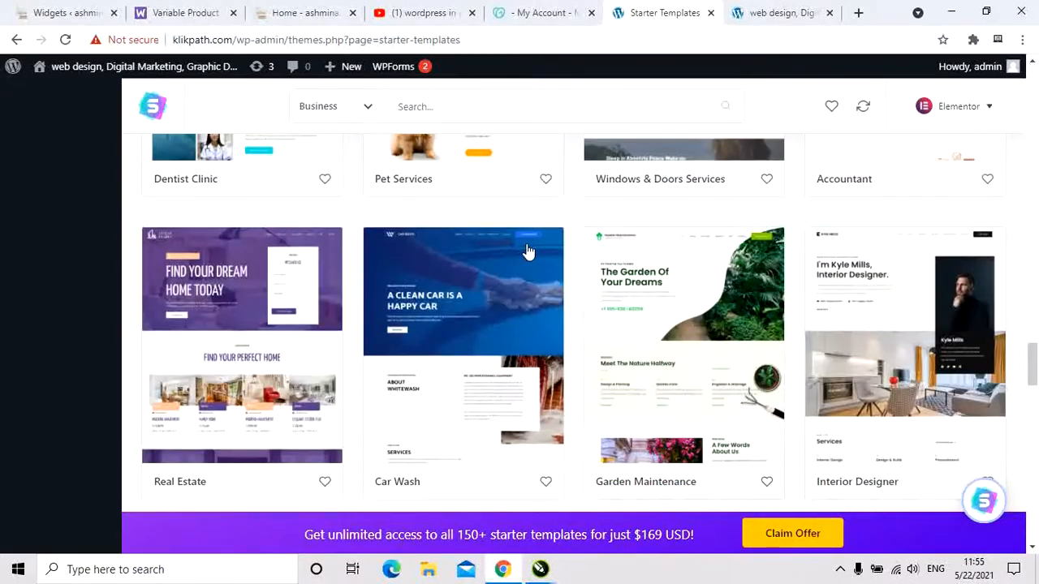
scroll(527, 252, "down", 4)
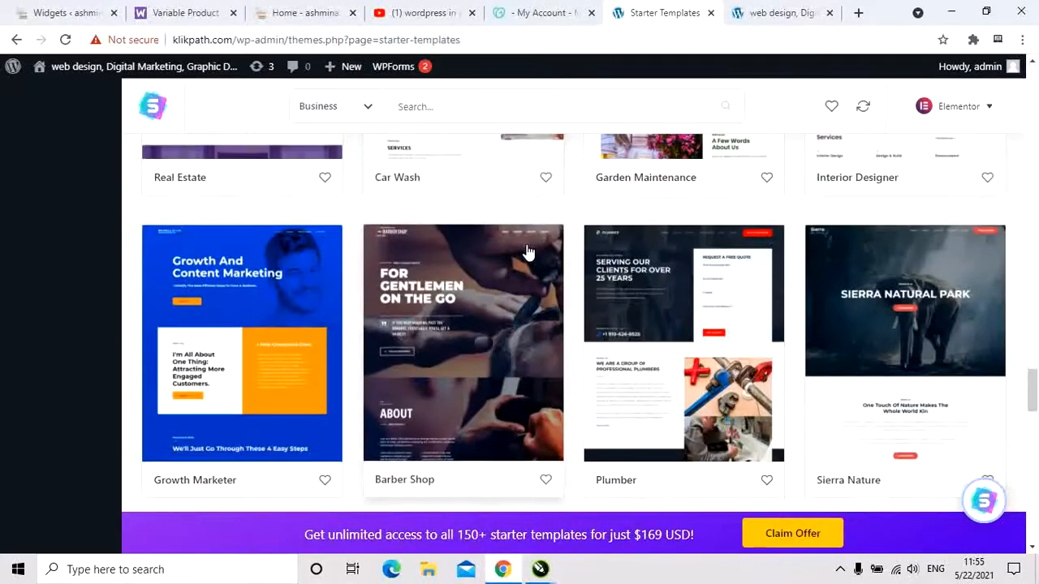
scroll(528, 253, "down", 4)
scroll(528, 253, "down", 4)
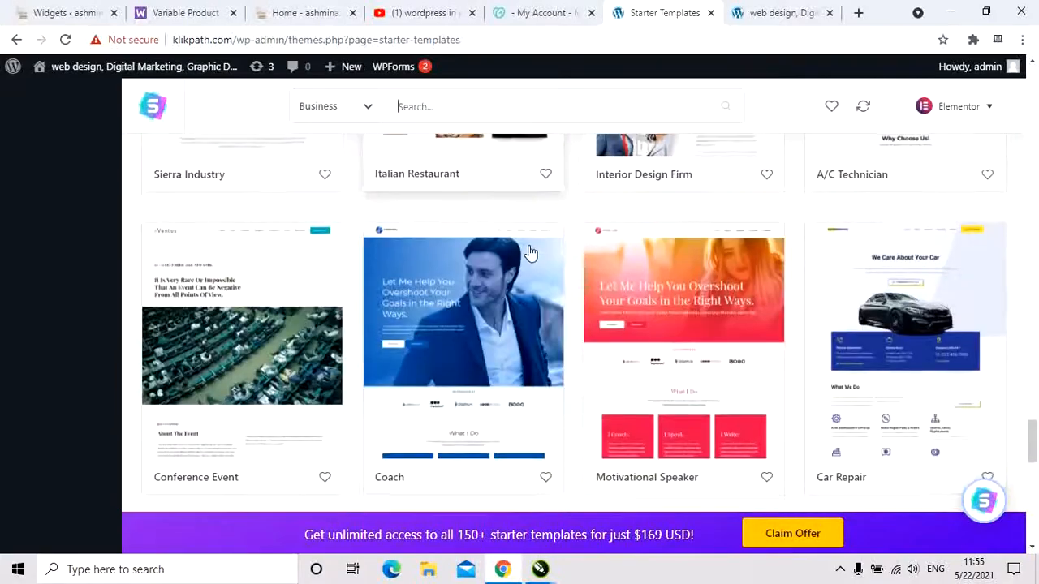
scroll(528, 253, "down", 4)
scroll(528, 254, "down", 4)
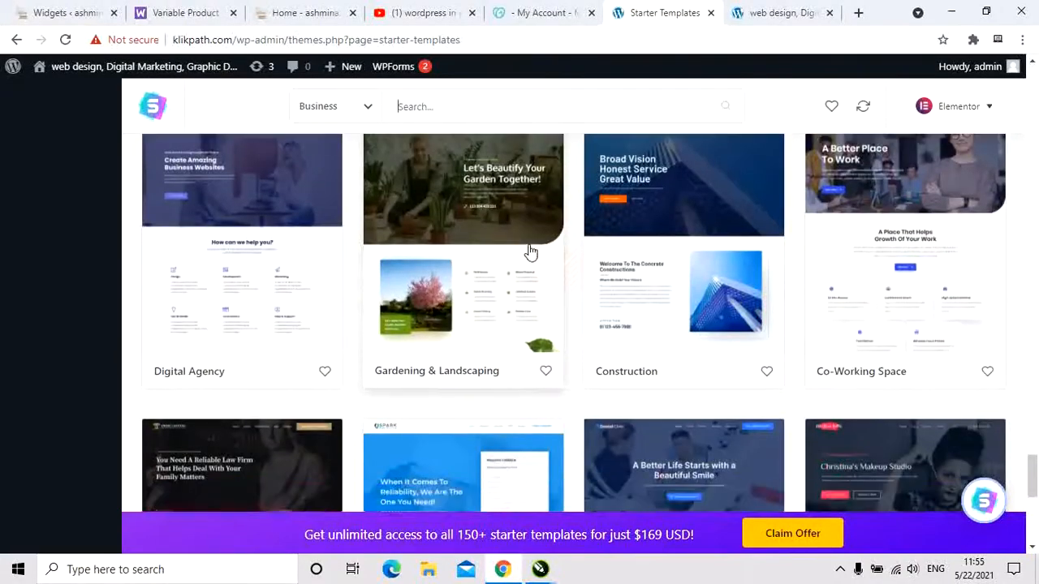
scroll(528, 253, "down", 4)
scroll(529, 253, "up", 12)
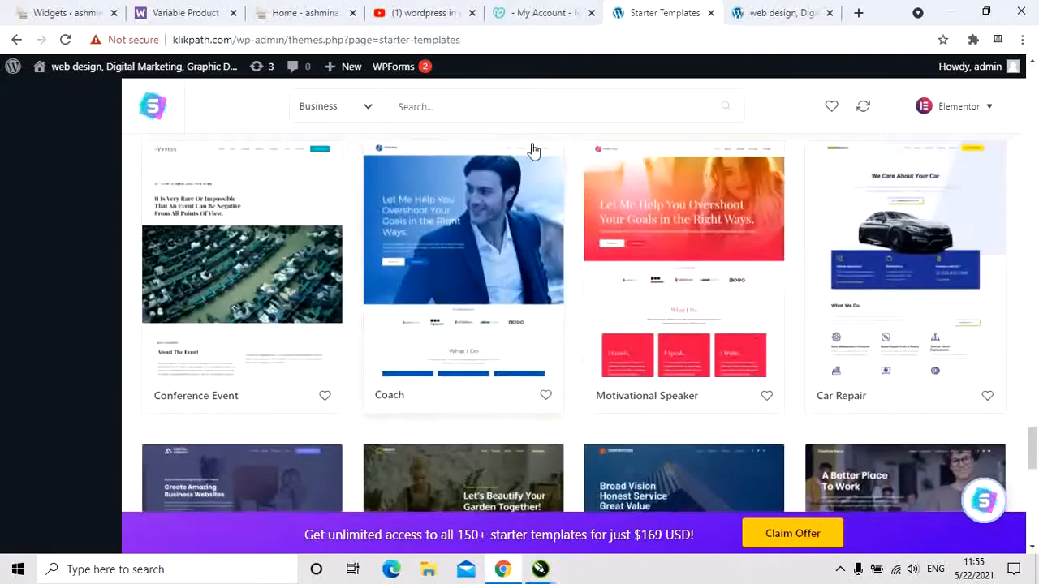
Search the Business templates for "digi", open the Digital Agency template and examine its Home page preview
left_click(501, 106)
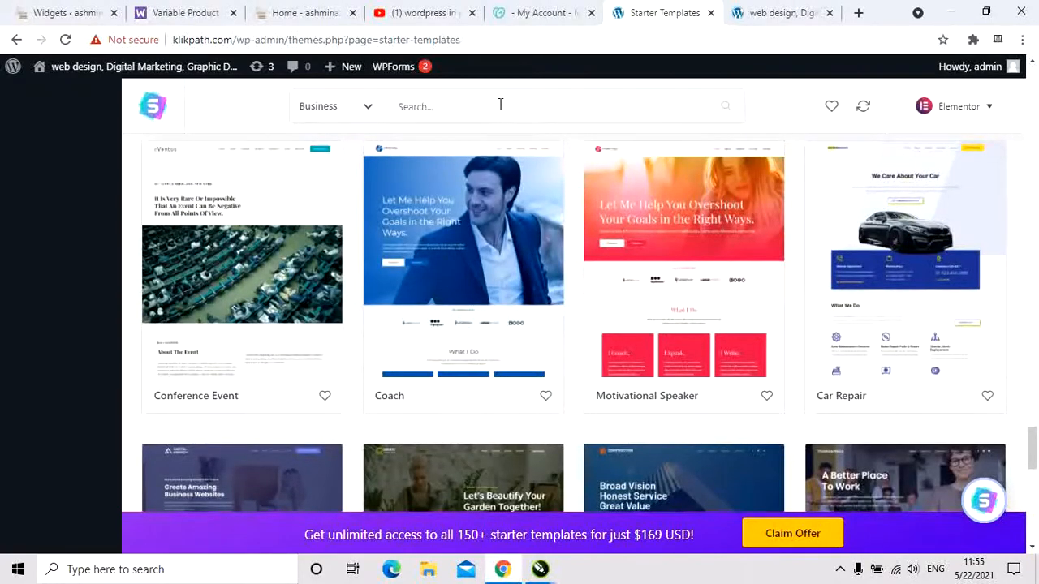
type("digi")
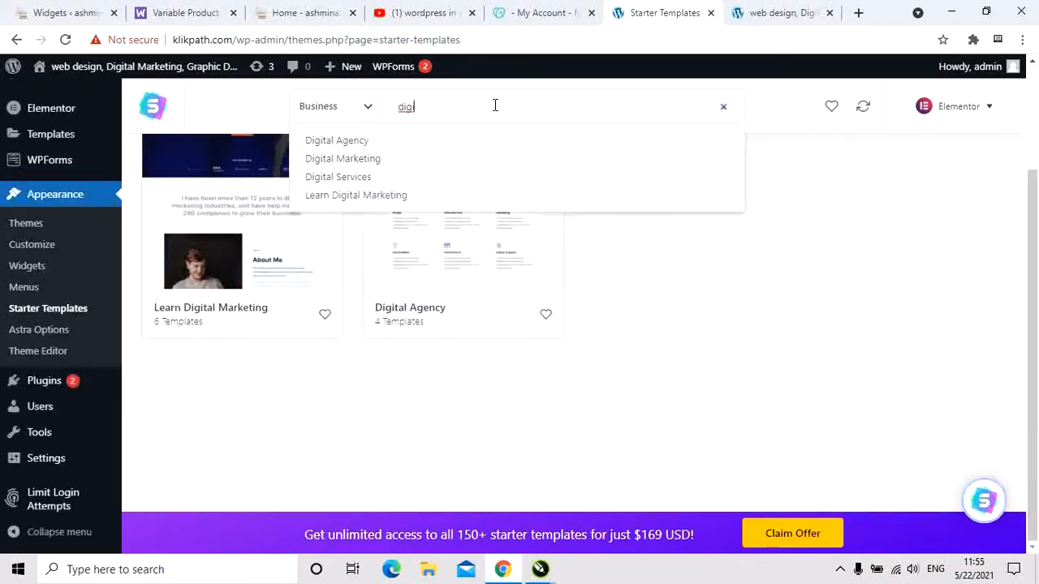
scroll(624, 396, "up", 2)
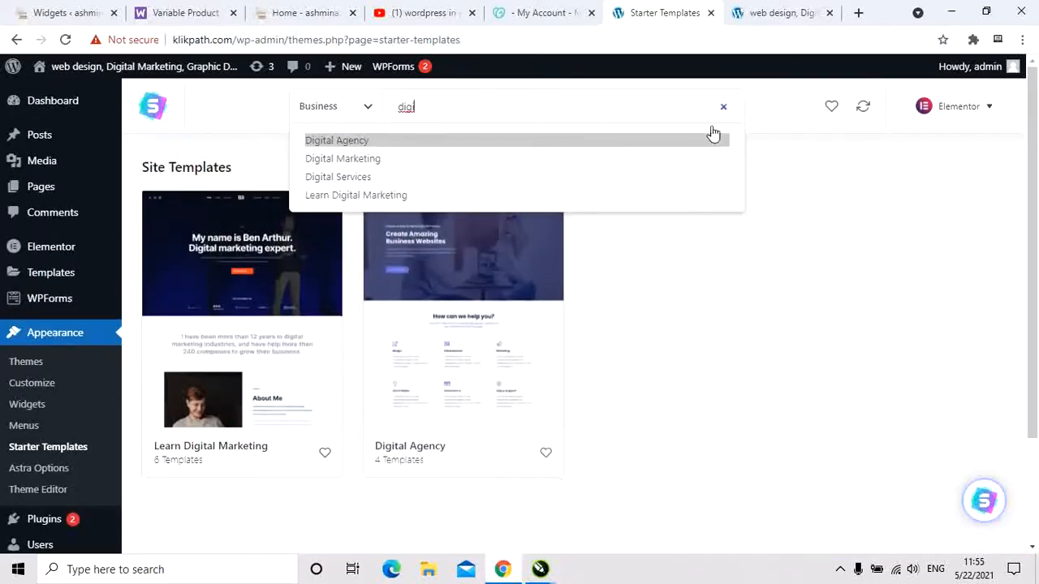
left_click(494, 262)
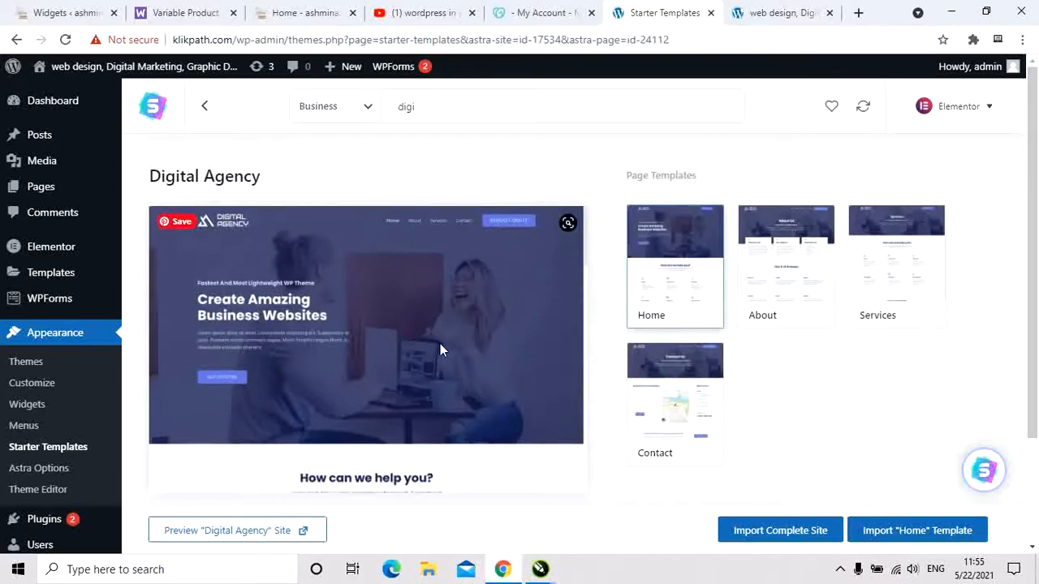
scroll(451, 280, "down", 2)
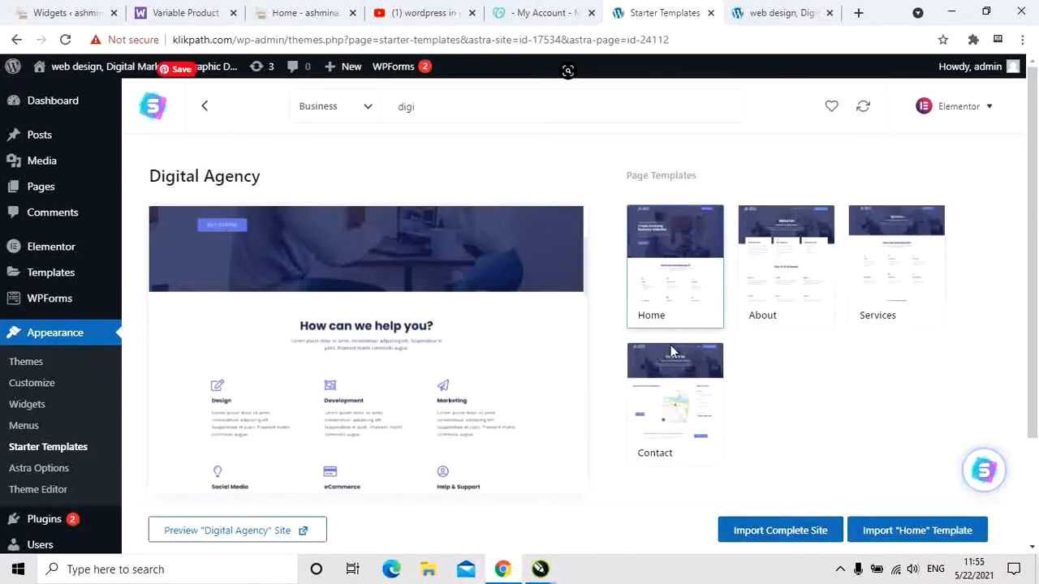
scroll(671, 351, "down", 2)
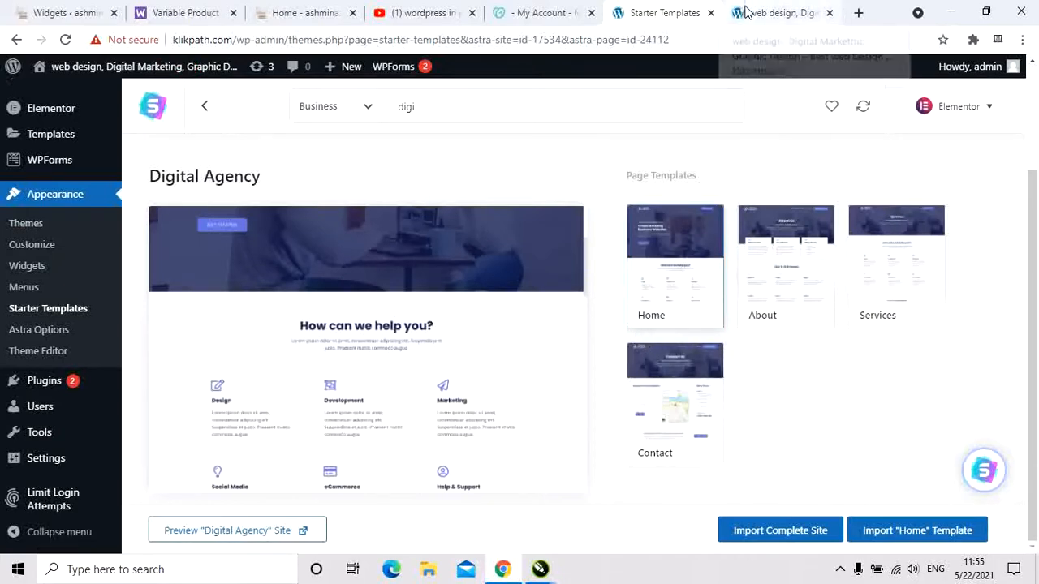
Switch to the live klikpath.com home page and examine its hero, services, portfolio and testimonial sections
left_click(771, 12)
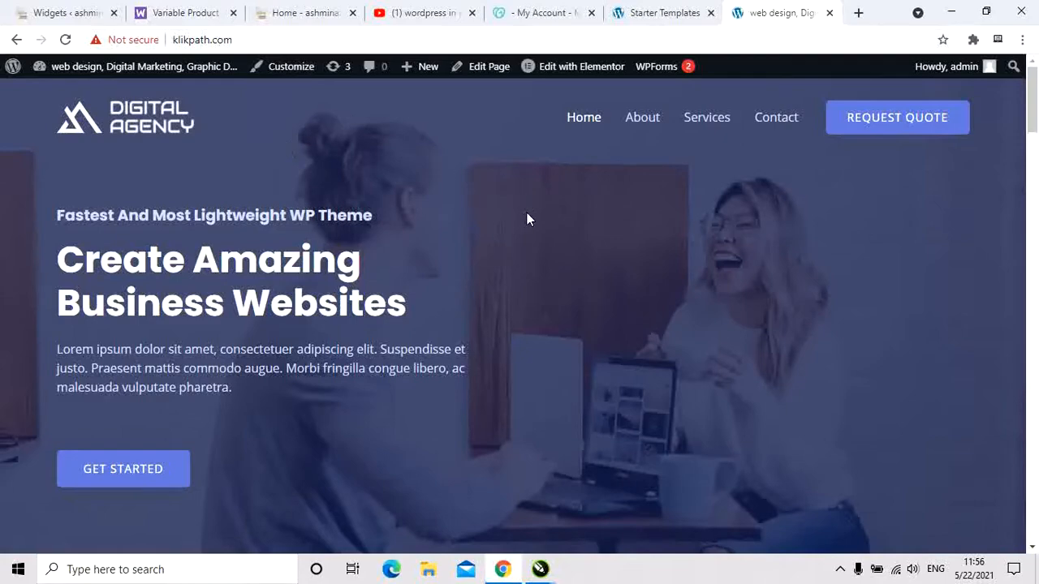
scroll(572, 234, "down", 15)
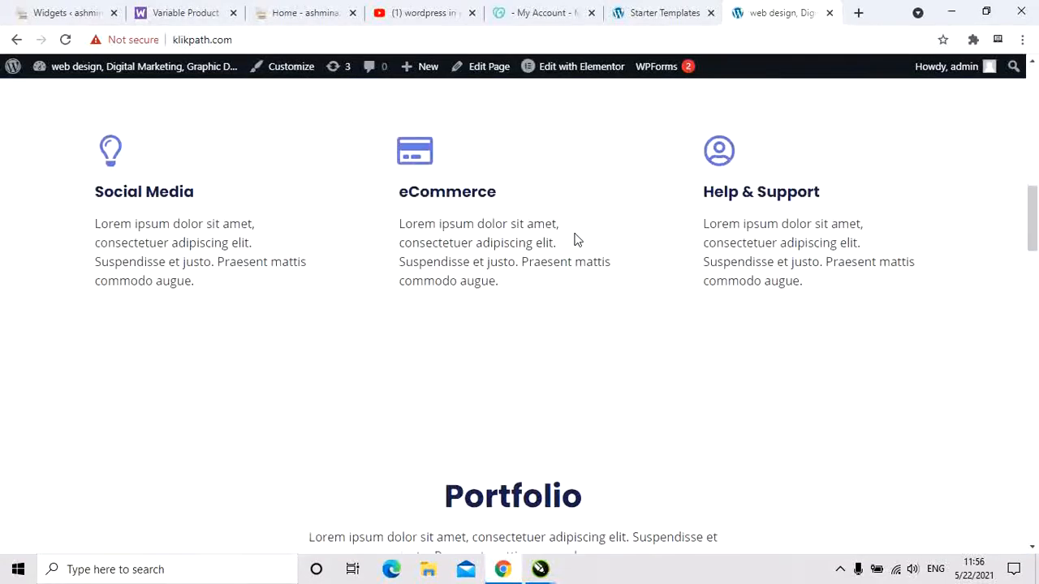
scroll(574, 237, "up", 10)
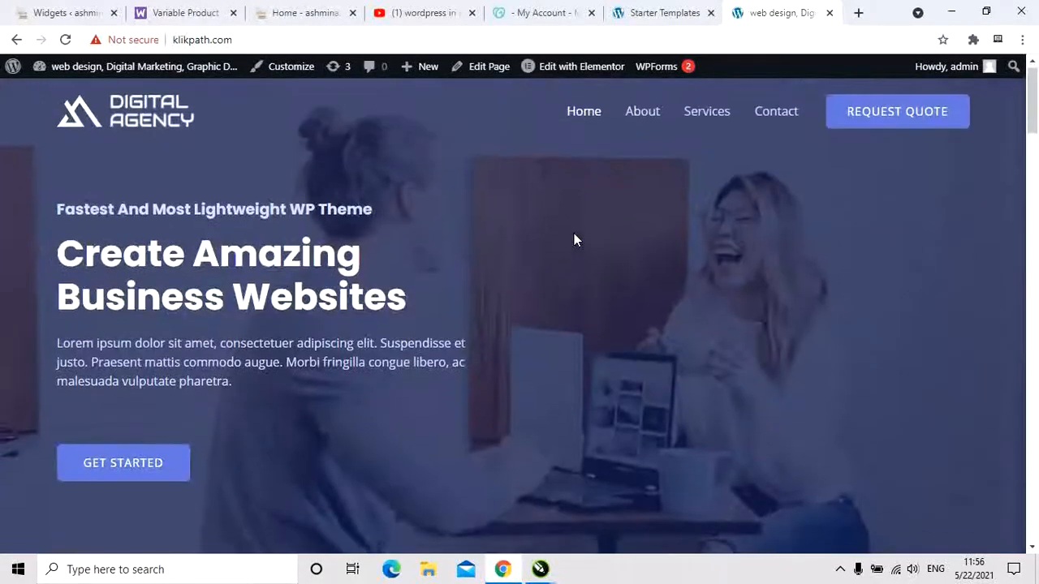
scroll(574, 236, "down", 6)
scroll(570, 244, "down", 15)
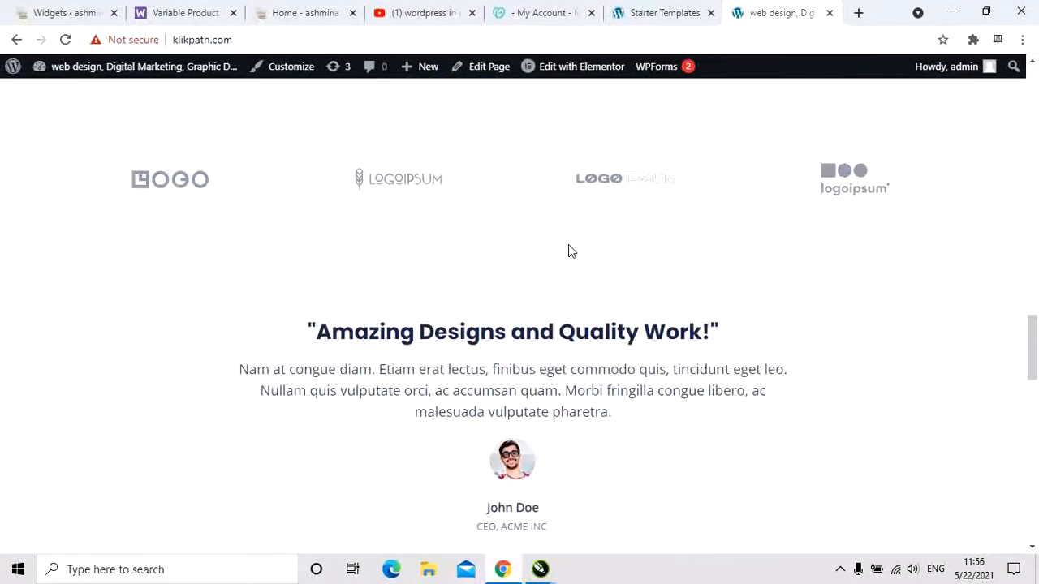
scroll(569, 247, "up", 20)
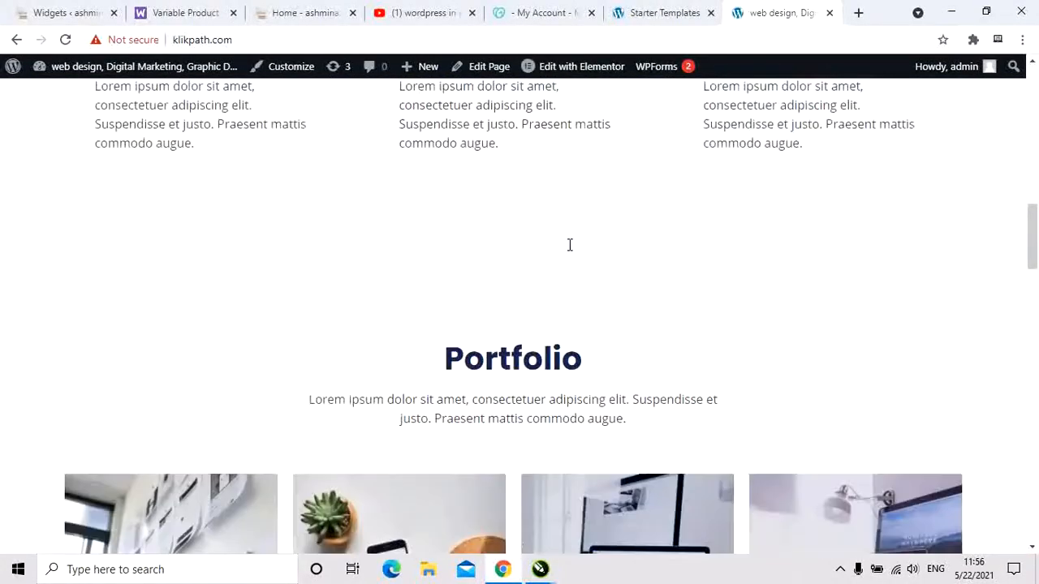
scroll(569, 245, "up", 1)
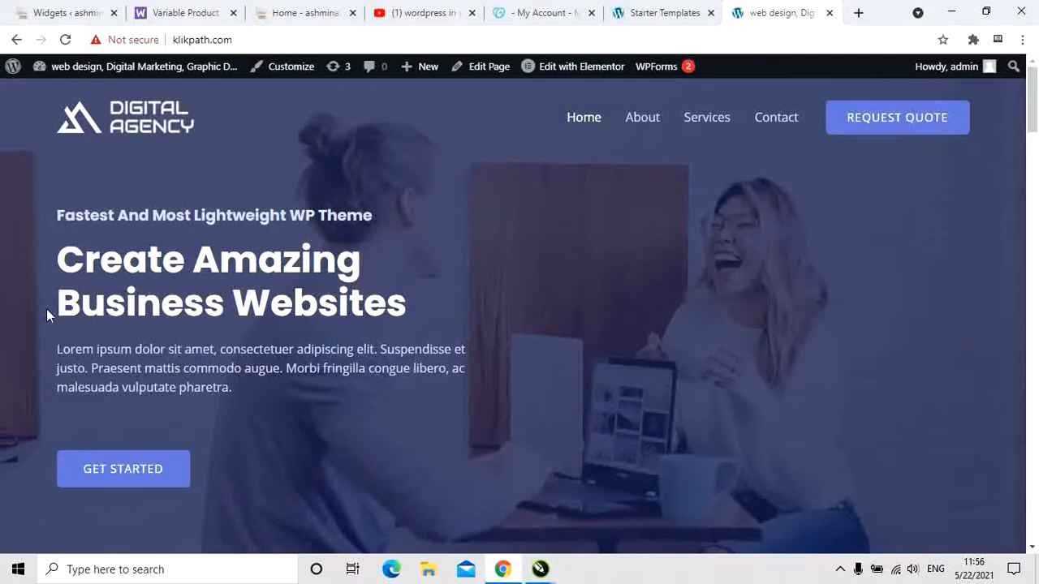
Return to the Starter Templates page, go from there to the WordPress dashboard and look over its widgets
left_click(625, 10)
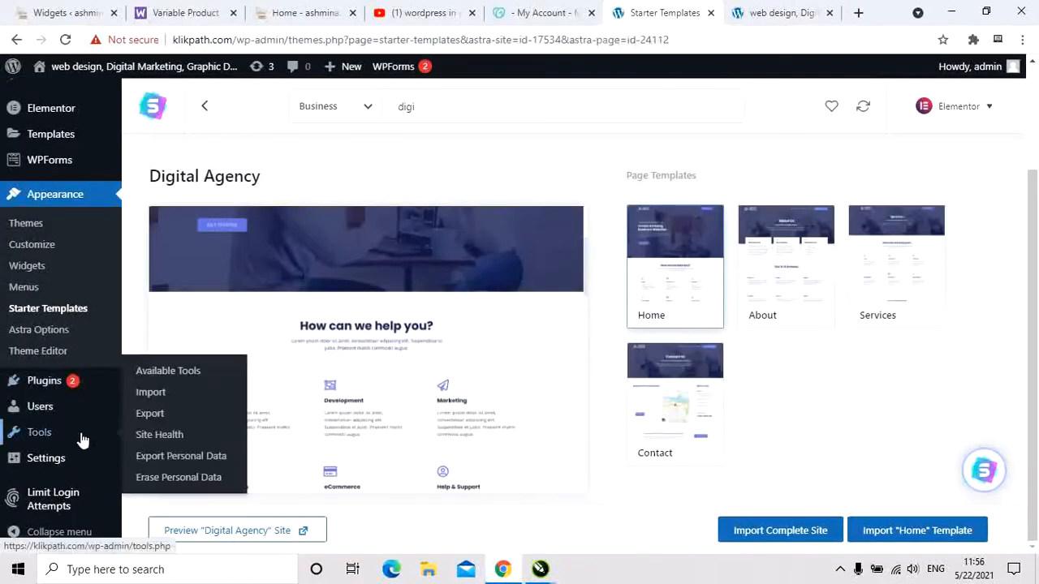
scroll(82, 459, "up", 2)
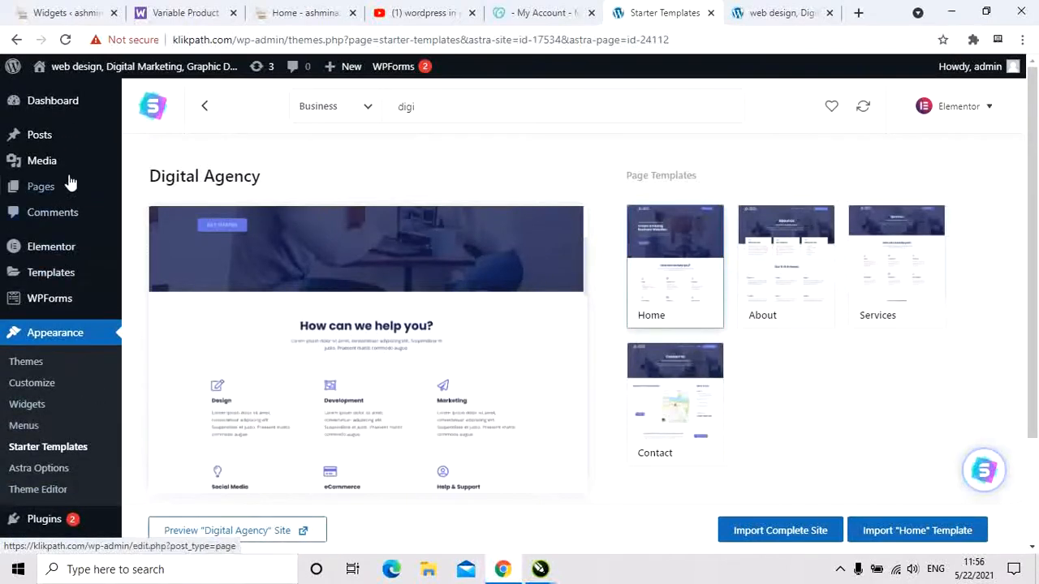
left_click(78, 106)
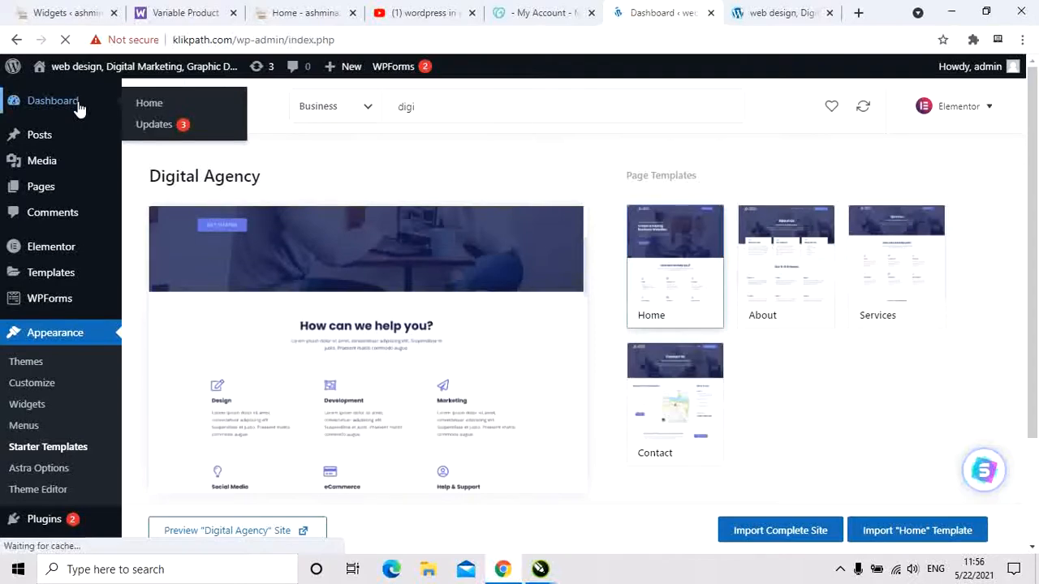
scroll(297, 195, "down", 5)
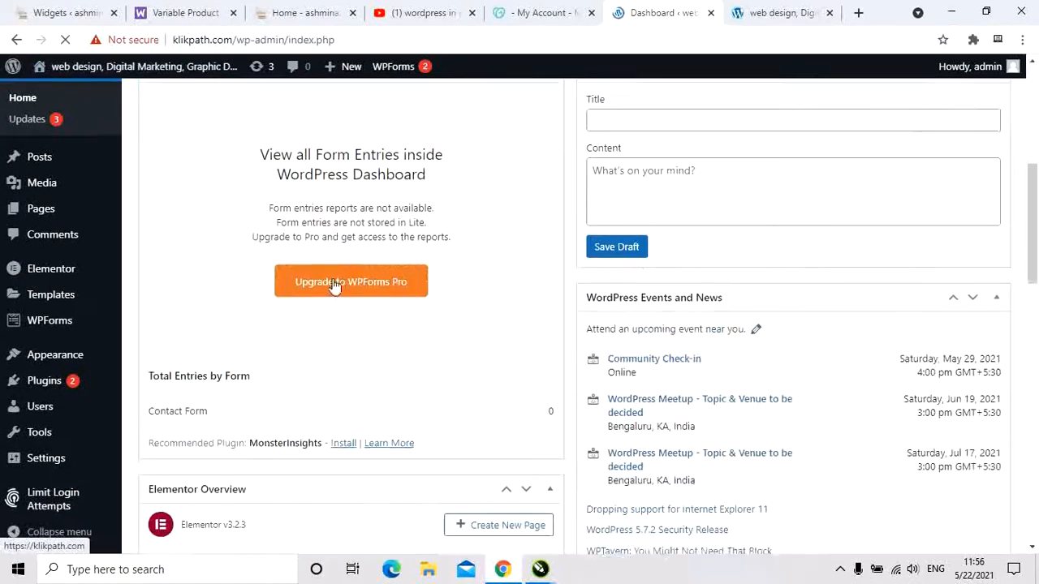
scroll(334, 287, "down", 2)
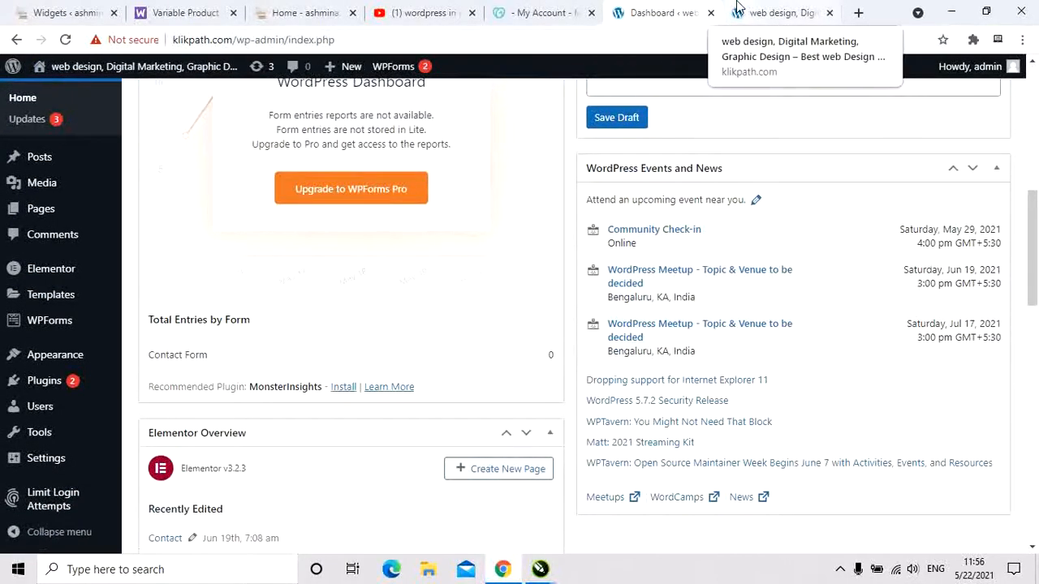
Open the live klikpath.com home page in the theme Customizer and examine the page preview from the header to the footer
left_click(738, 8)
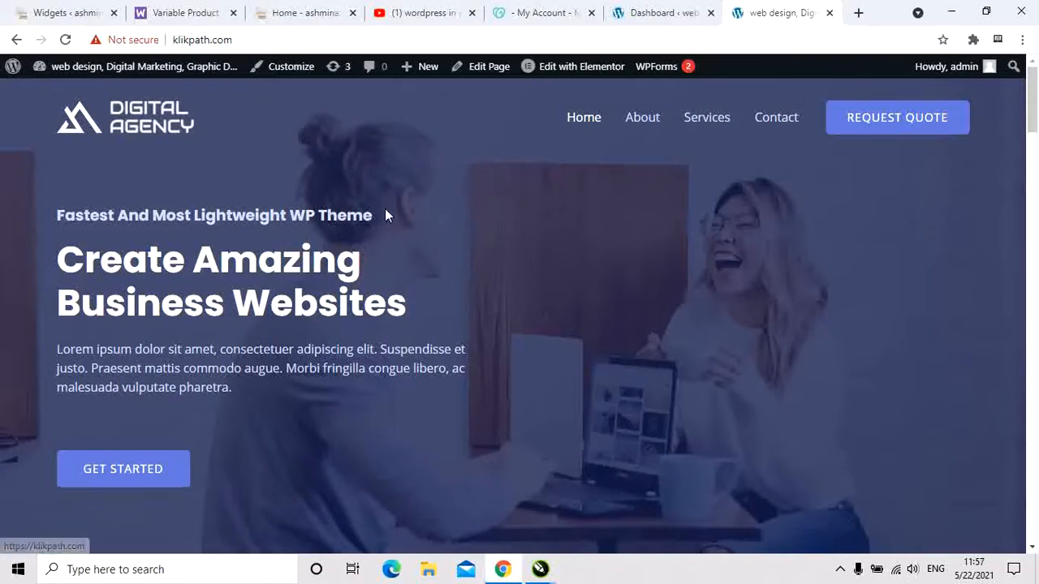
left_click(284, 71)
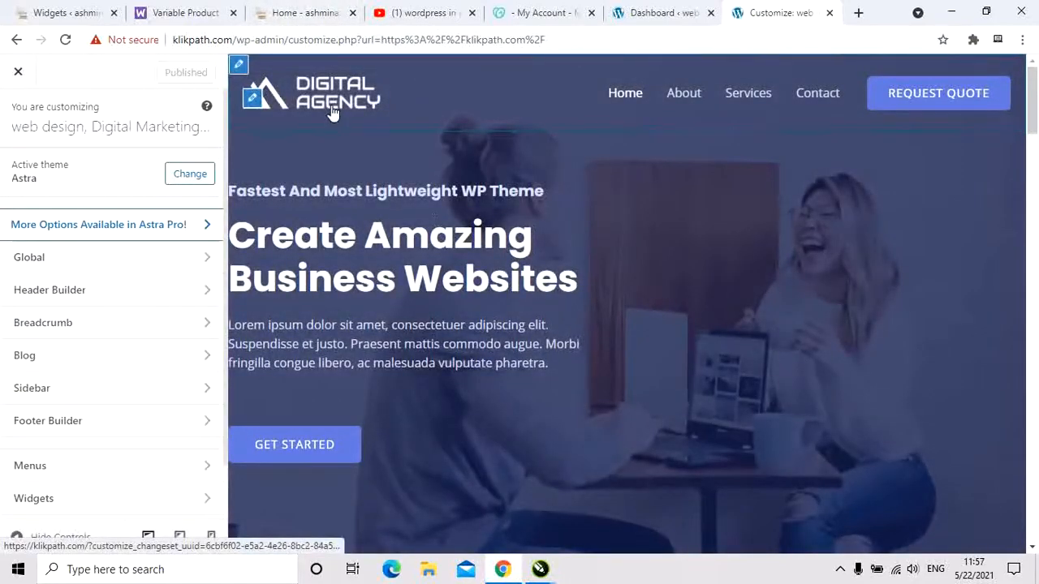
scroll(537, 213, "down", 1)
scroll(540, 217, "down", 3)
scroll(543, 221, "up", 5)
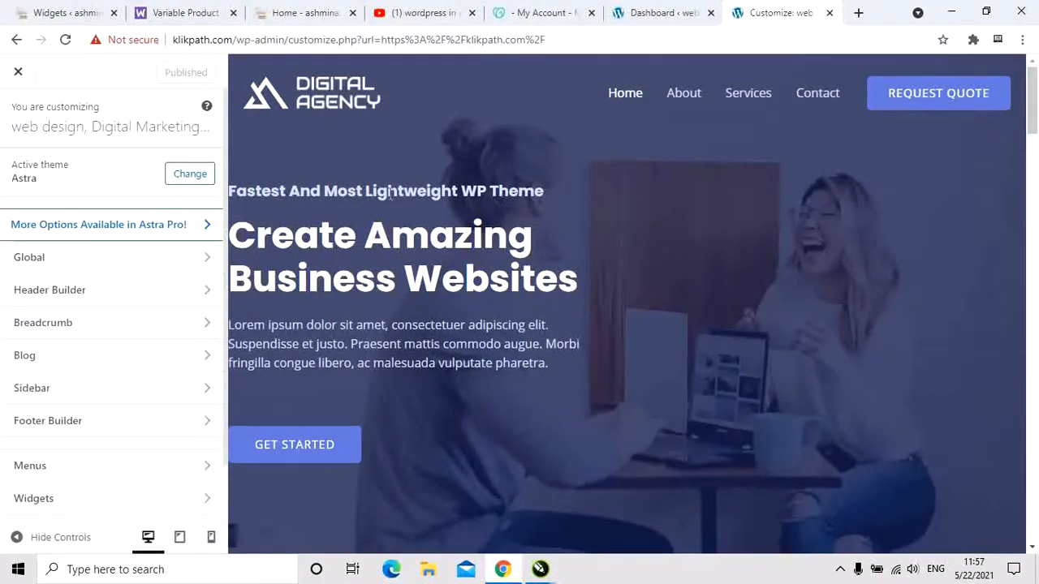
scroll(608, 211, "down", 10)
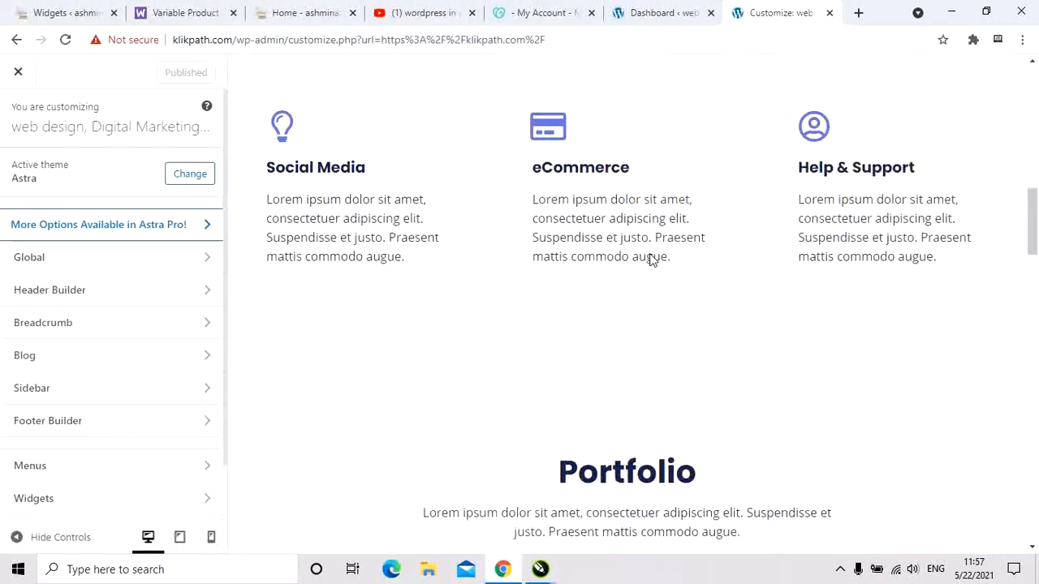
scroll(652, 258, "down", 20)
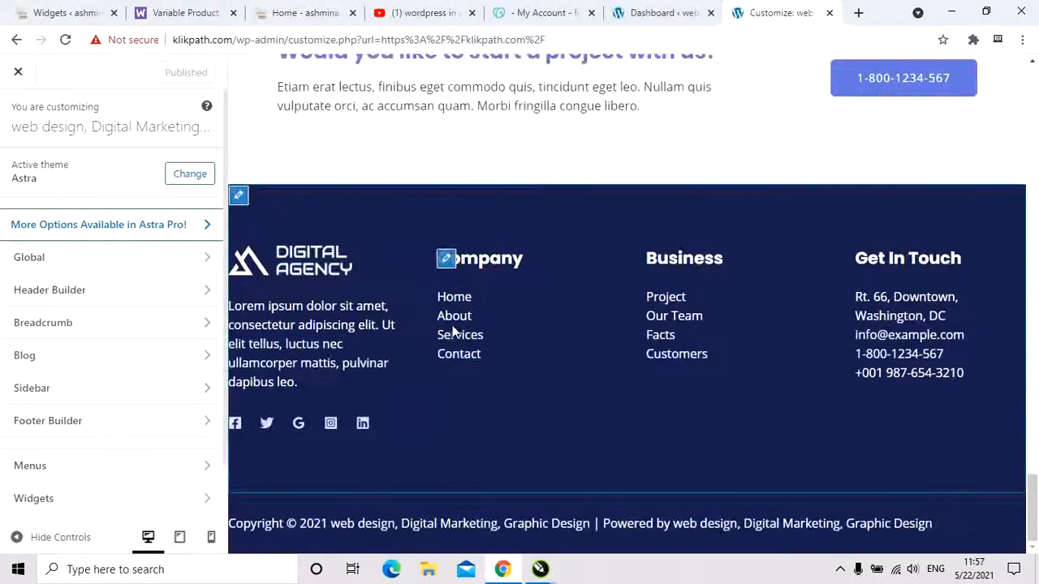
scroll(463, 341, "up", 10)
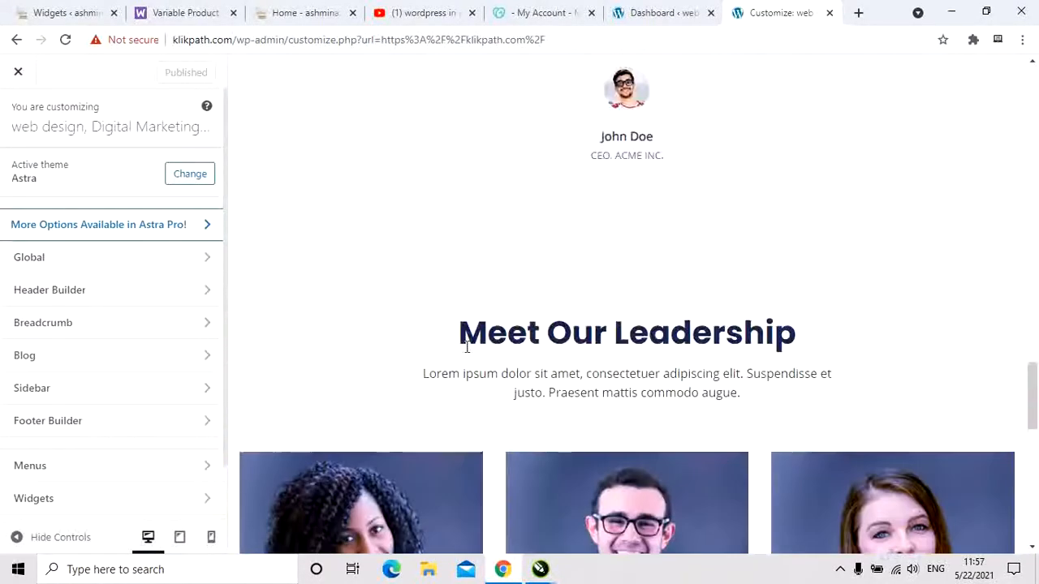
Open the Transparent Header settings from the site logo in the page preview and examine its general and logo options
scroll(467, 347, "up", 10)
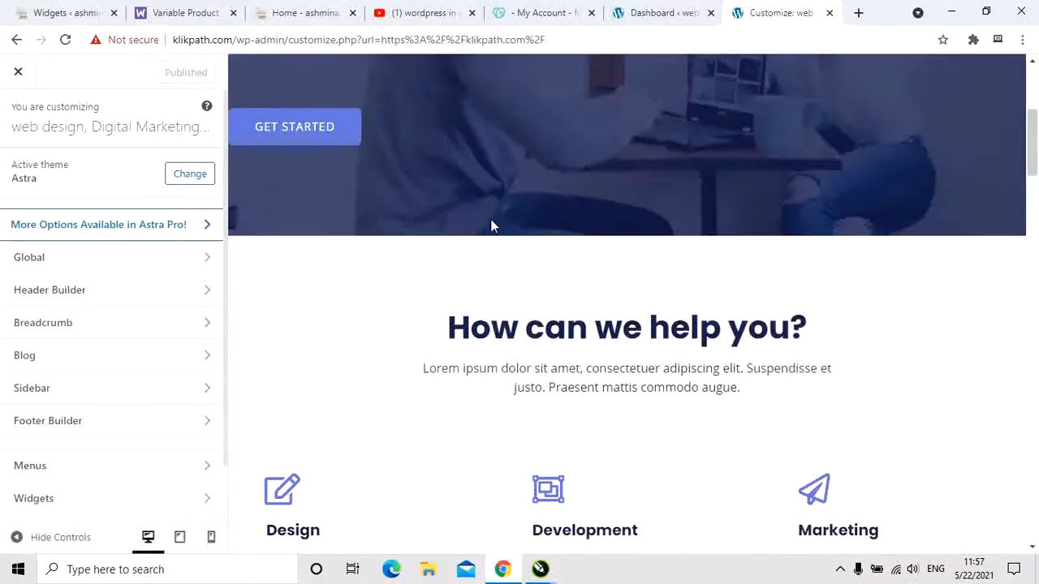
scroll(493, 211, "up", 5)
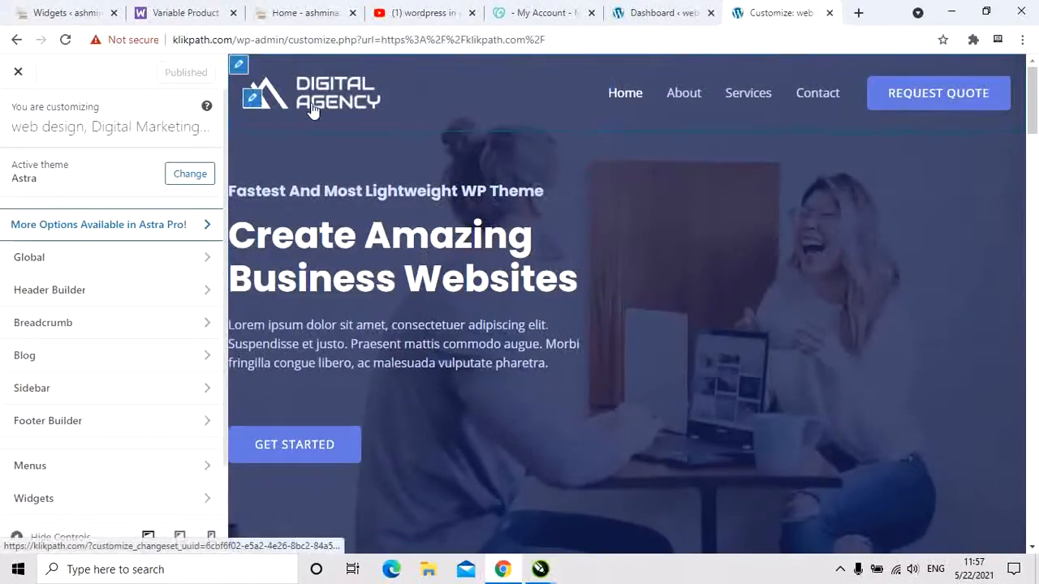
left_click(253, 99)
left_click(254, 99)
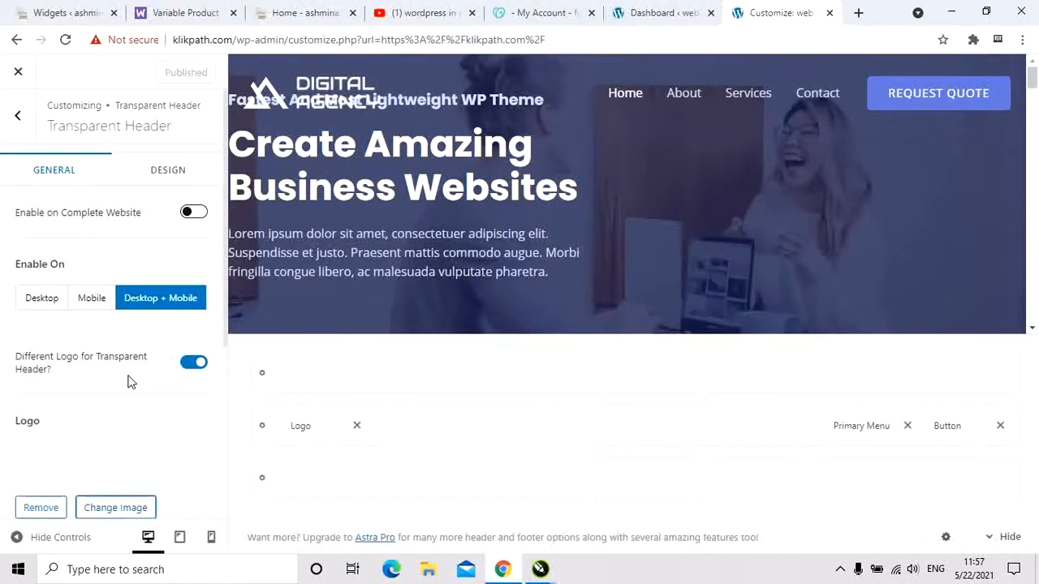
scroll(129, 381, "down", 4)
scroll(128, 385, "up", 4)
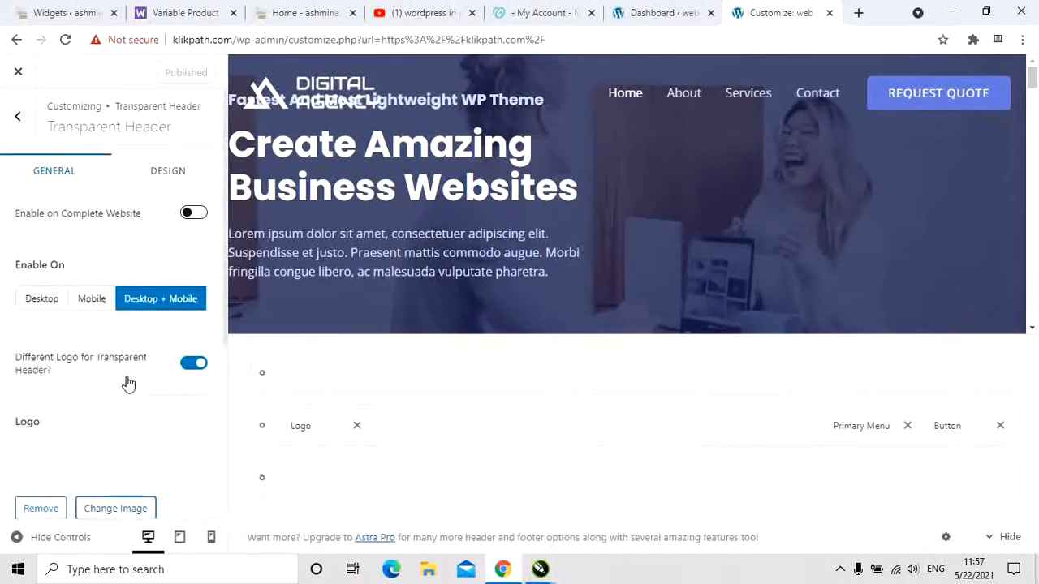
scroll(128, 384, "down", 4)
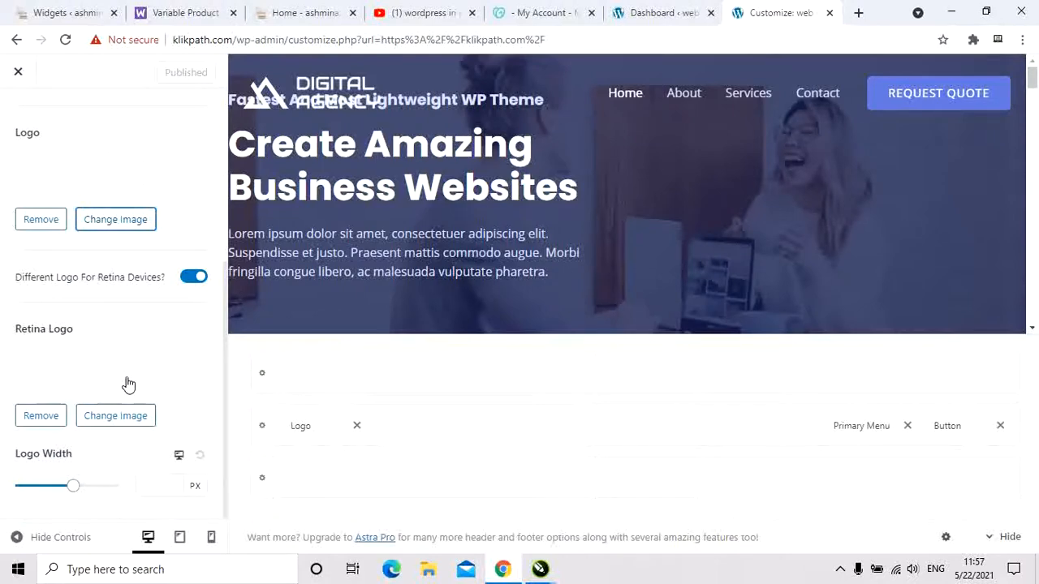
scroll(129, 384, "up", 4)
scroll(128, 385, "down", 4)
left_click(125, 226)
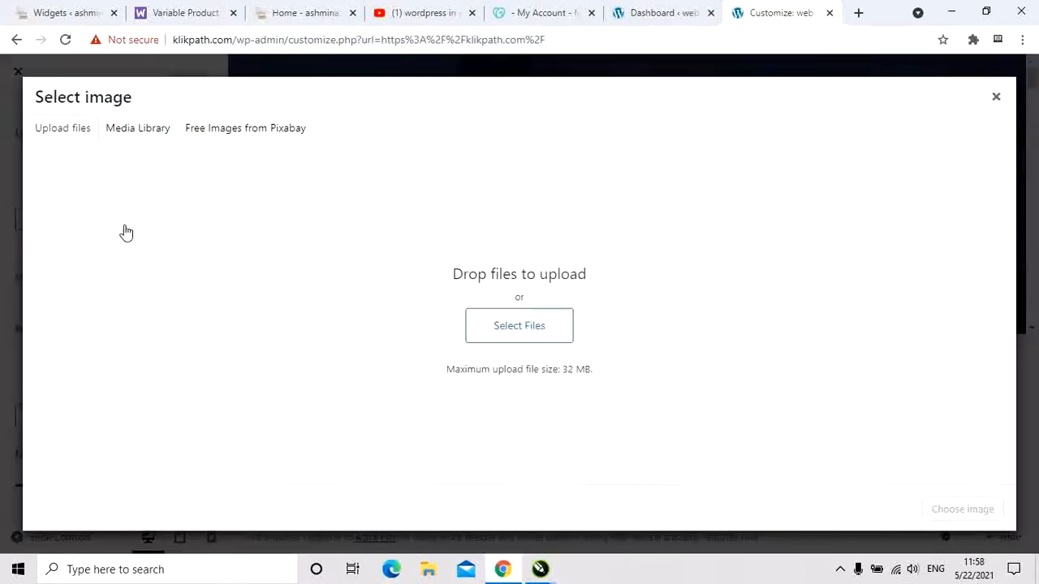
left_click(524, 326)
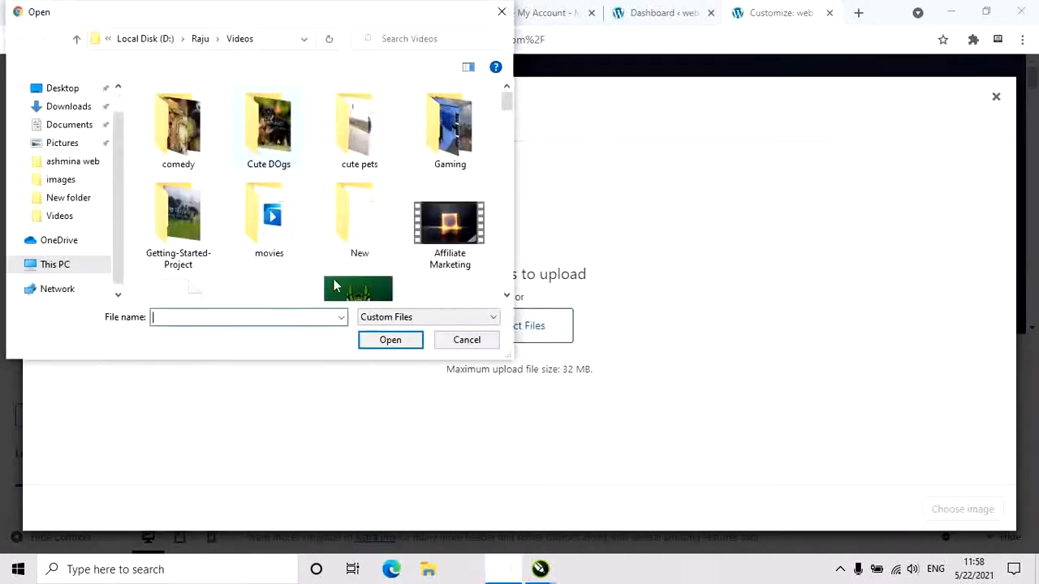
left_click(466, 341)
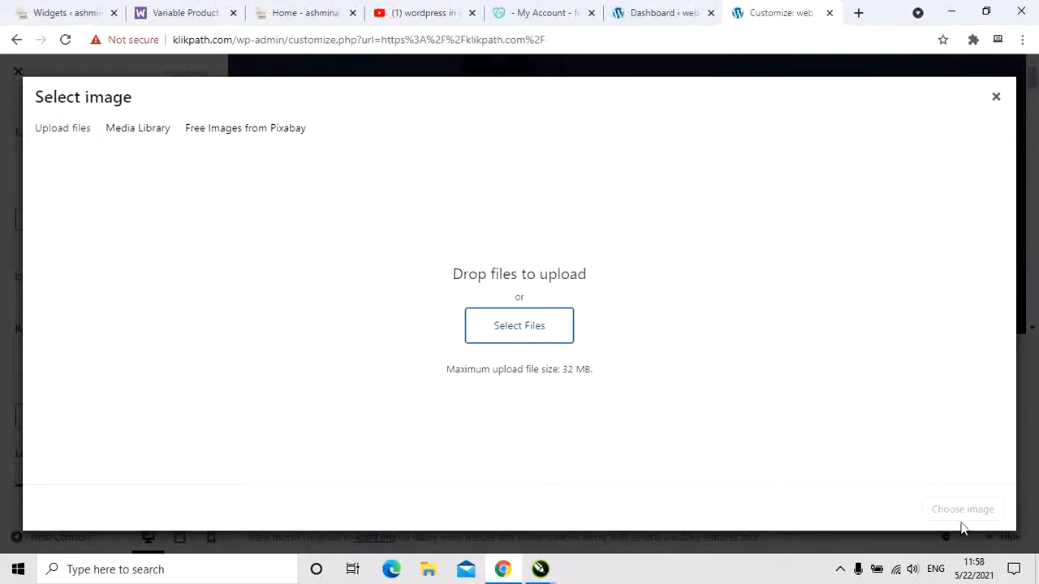
left_click(994, 97)
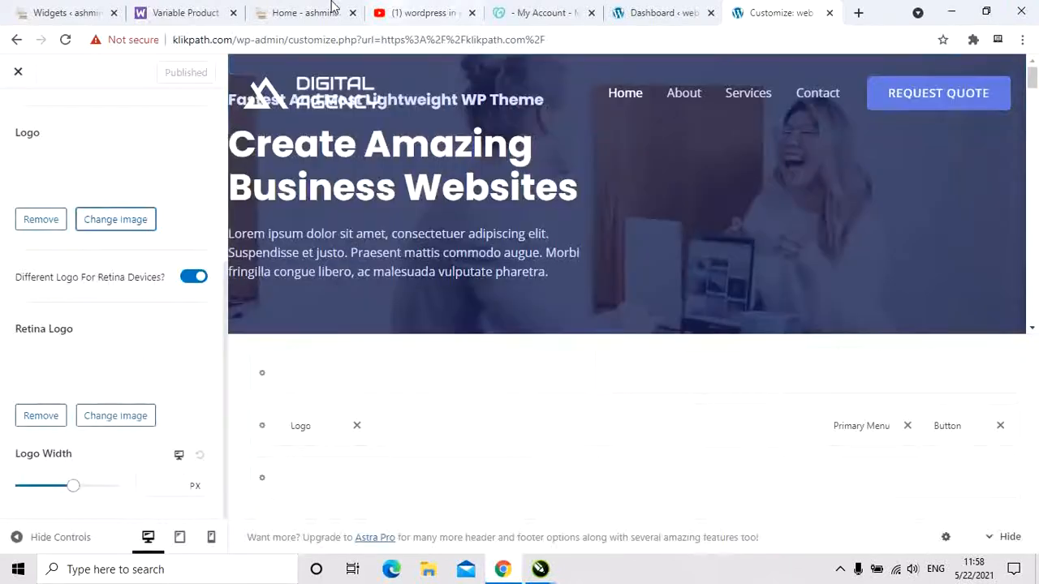
Open the Primary Menu settings from the header navigation in the page preview
scroll(151, 362, "up", 5)
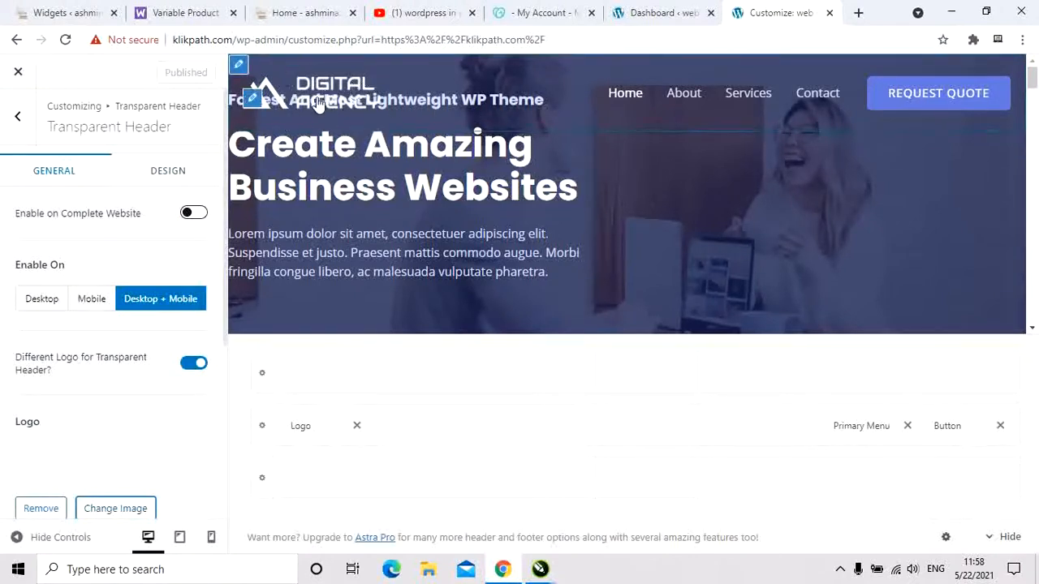
left_click(607, 84)
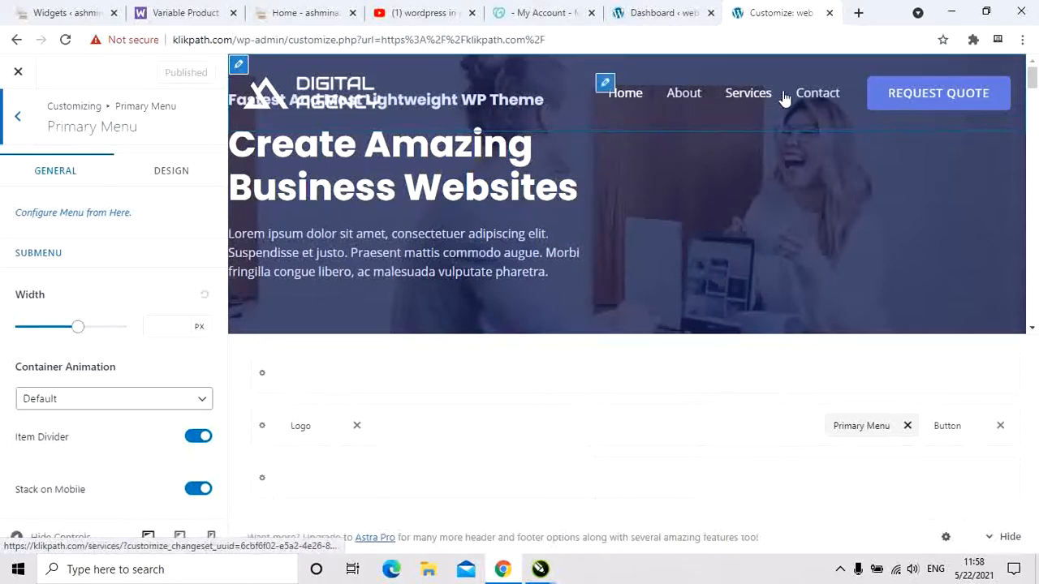
Open the Footer Builder from the page footer, go to its Widget 1 and examine the Text widget's content
scroll(544, 244, "down", 10)
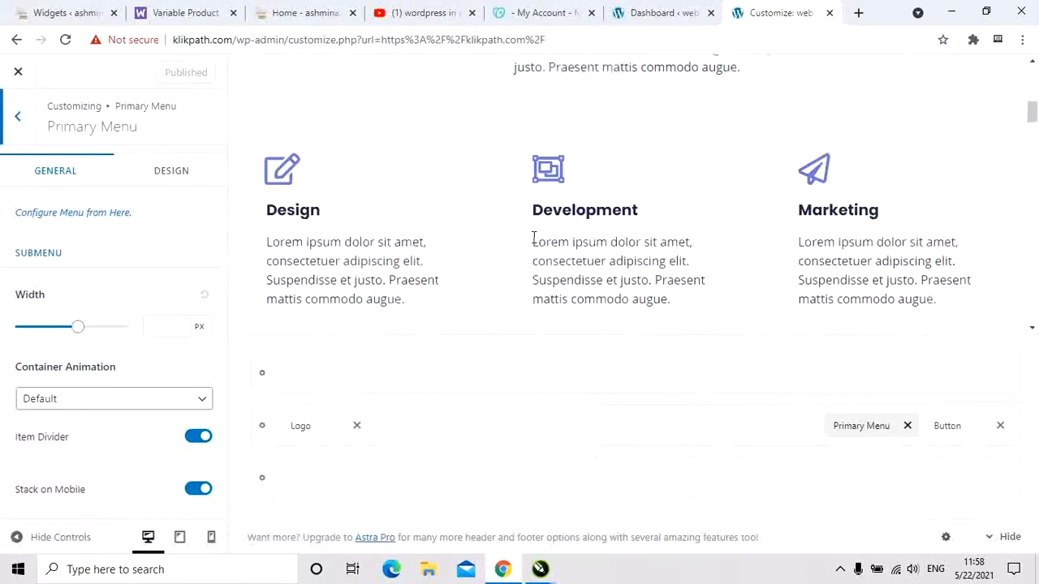
scroll(546, 257, "down", 10)
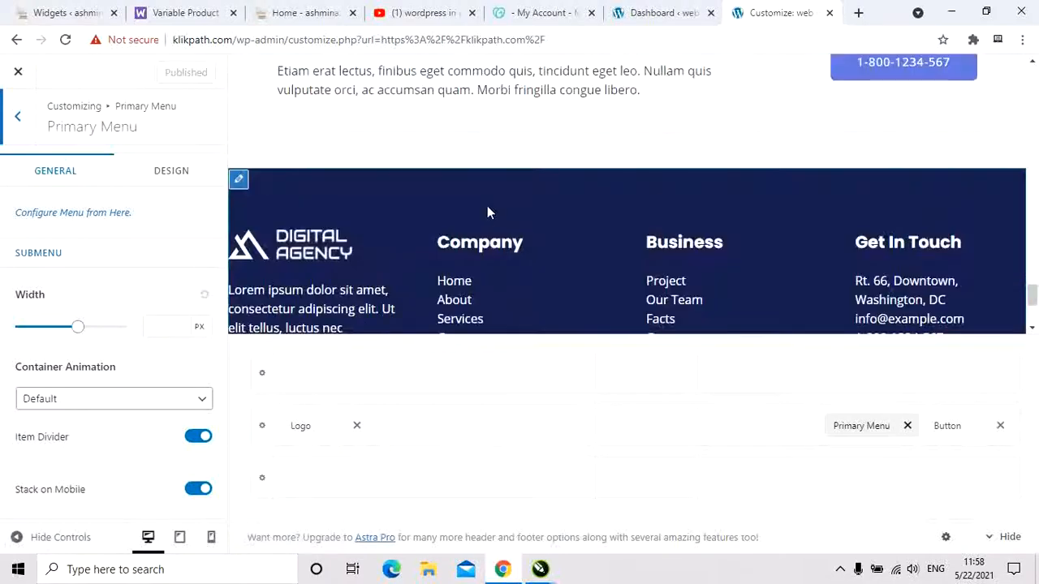
scroll(541, 241, "down", 2)
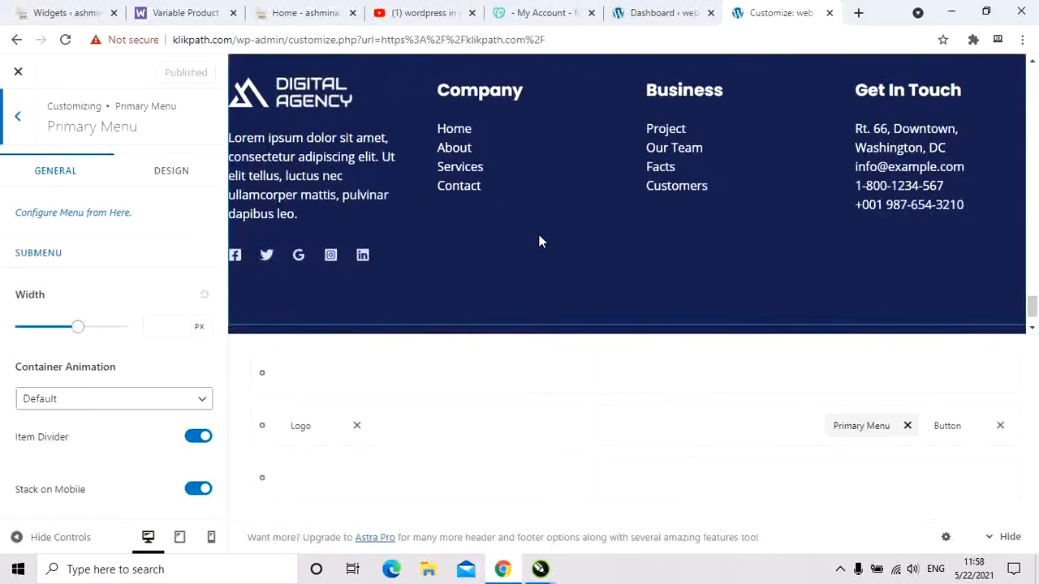
scroll(343, 292, "up", 1)
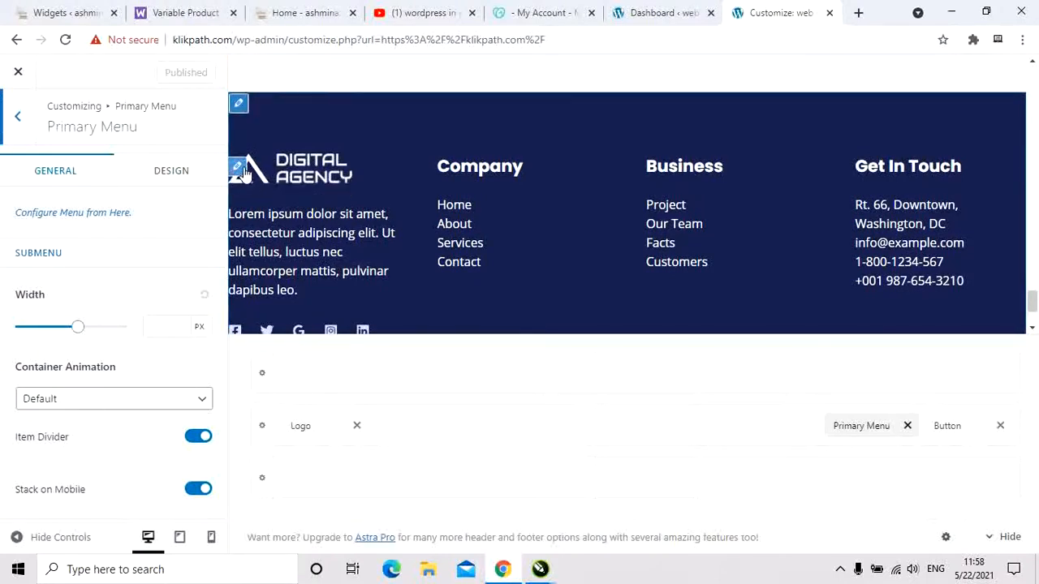
left_click(331, 183)
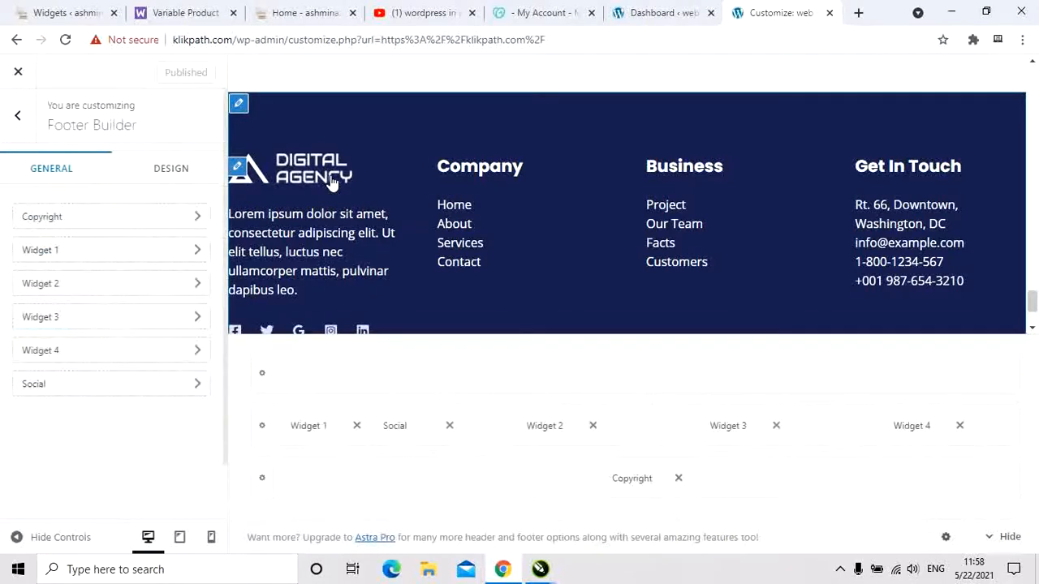
left_click(81, 250)
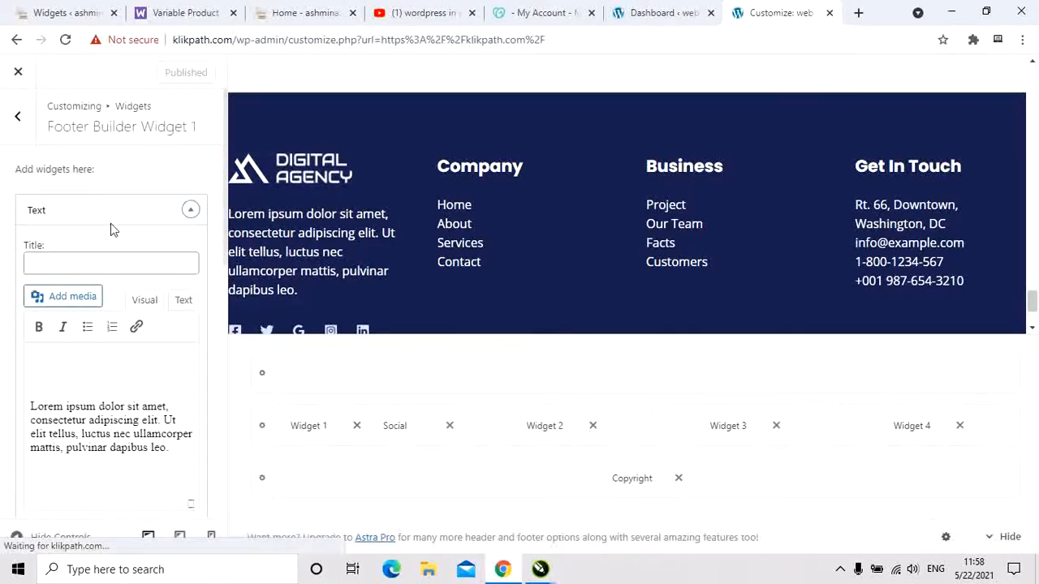
scroll(119, 178, "down", 2)
scroll(119, 174, "up", 2)
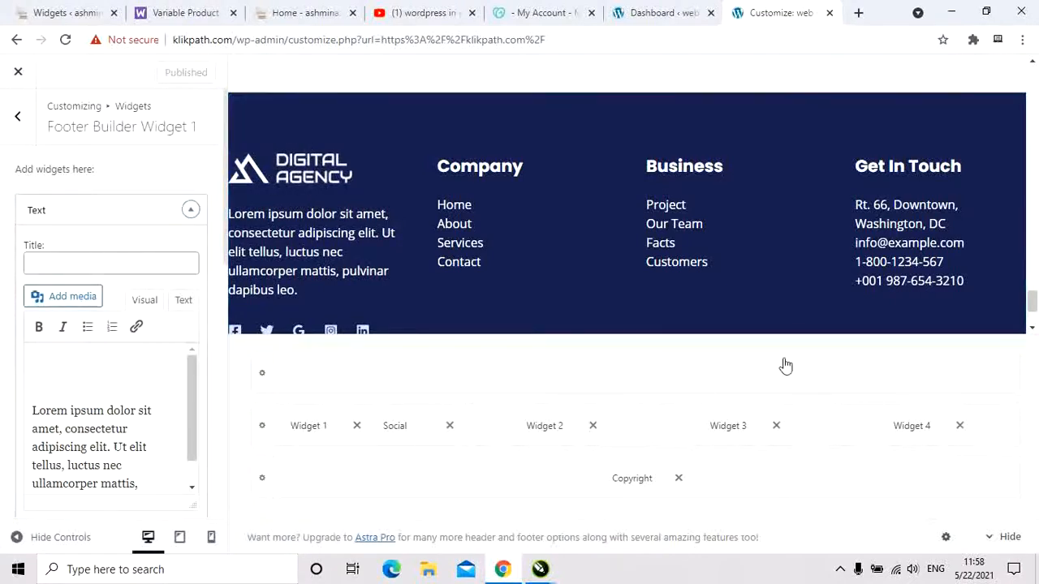
scroll(673, 238, "down", 2)
scroll(672, 237, "up", 2)
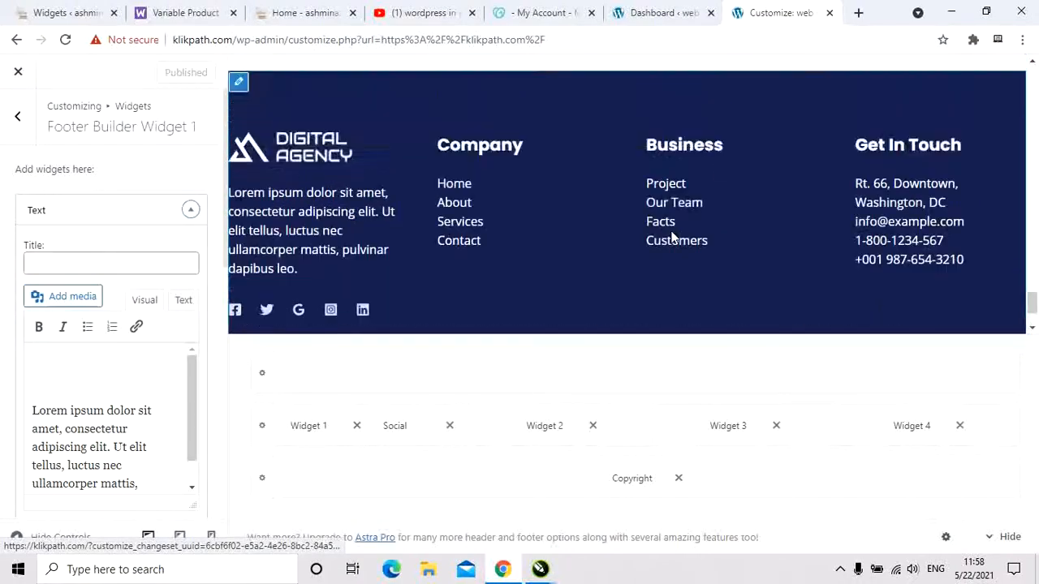
Return to the page's hero section and look at the elements that can be added to the footer's empty upper row
scroll(672, 236, "up", 15)
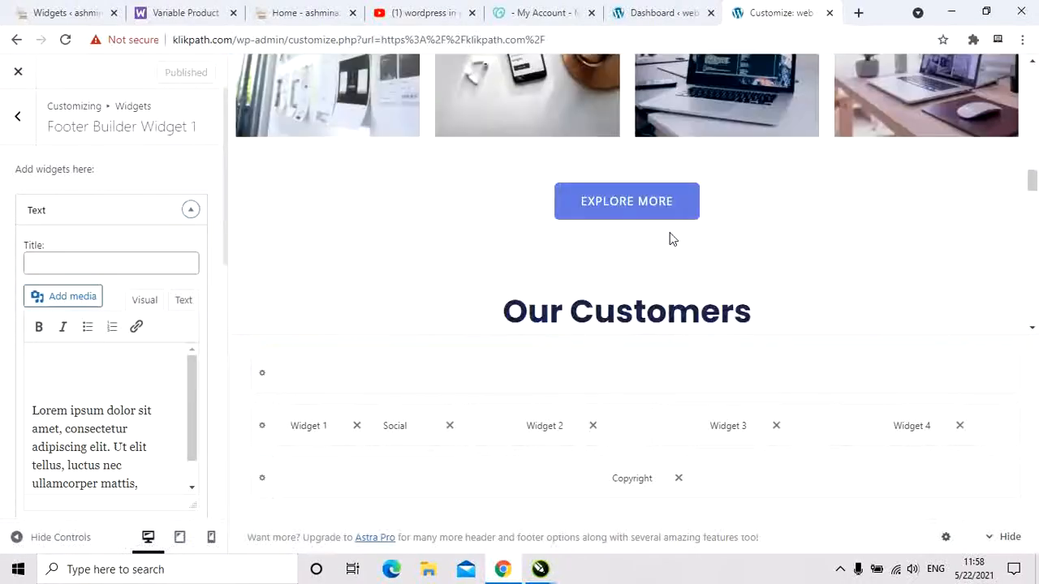
scroll(672, 238, "up", 15)
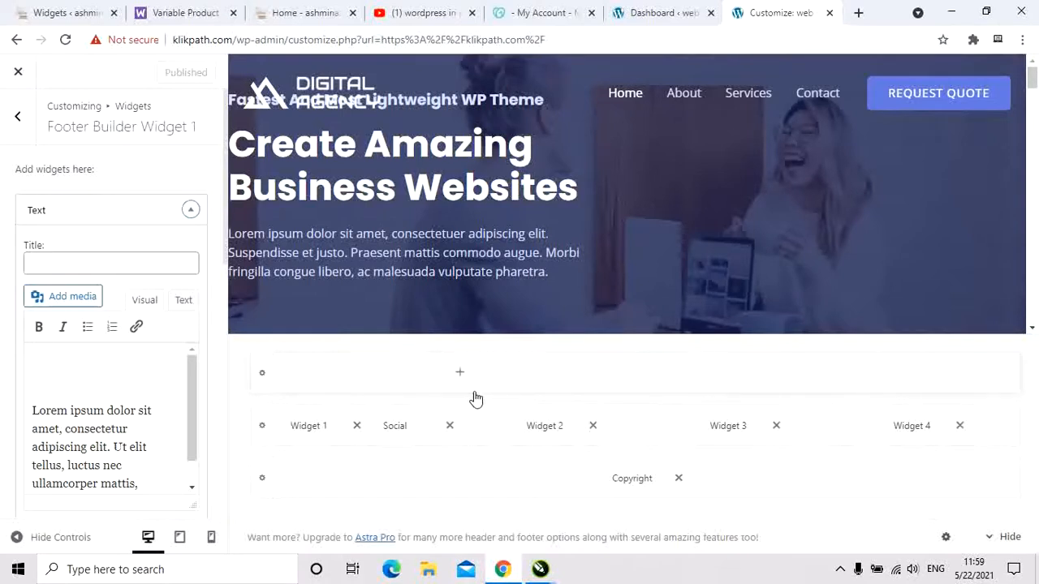
left_click(463, 375)
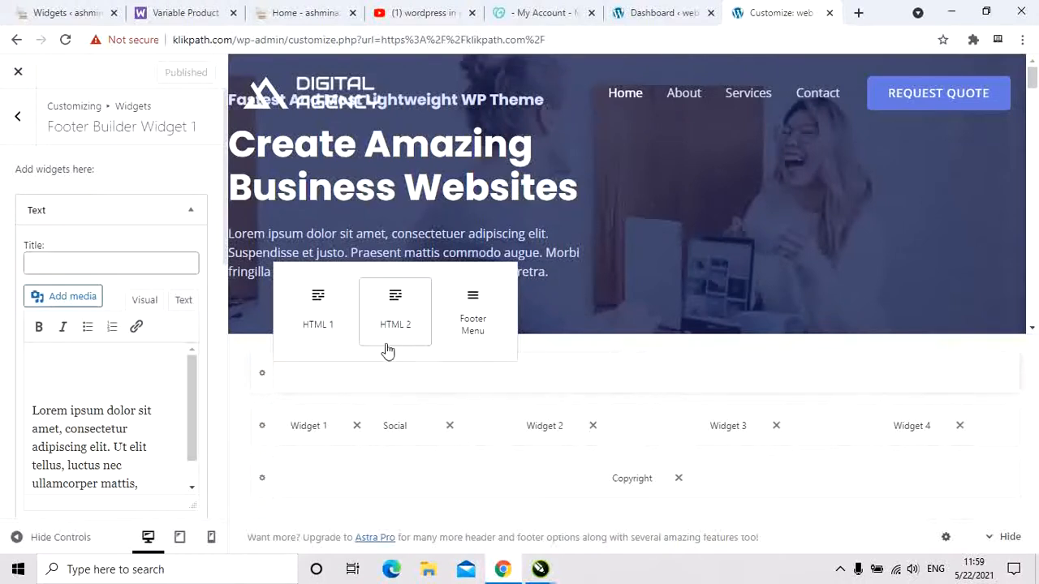
left_click(695, 347)
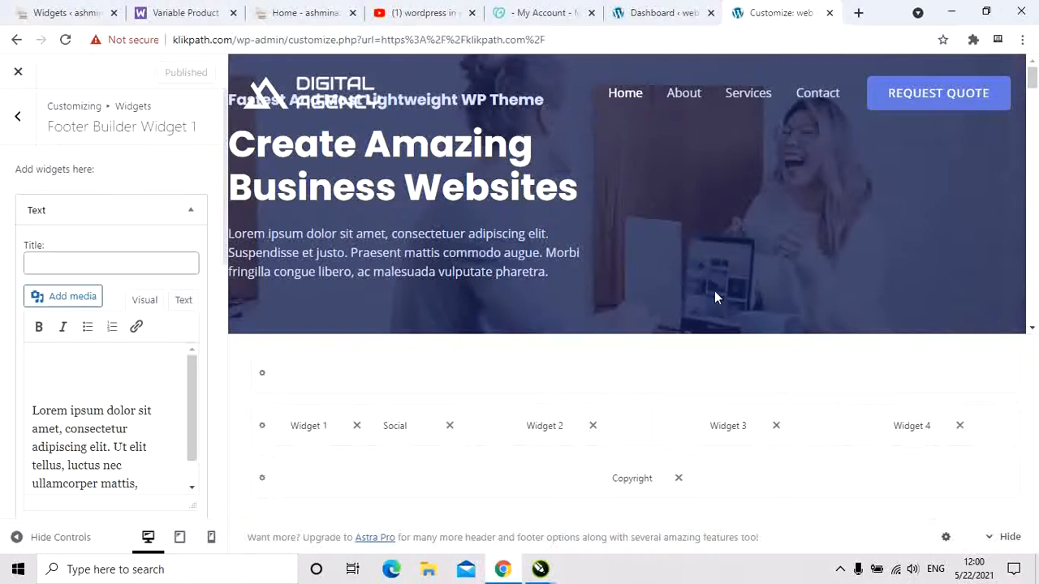
left_click(840, 569)
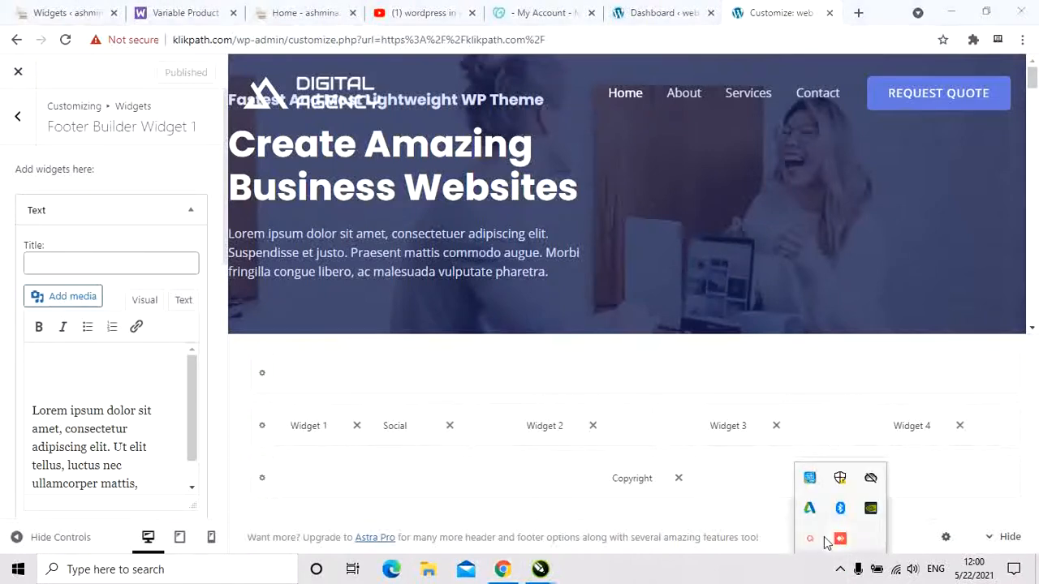